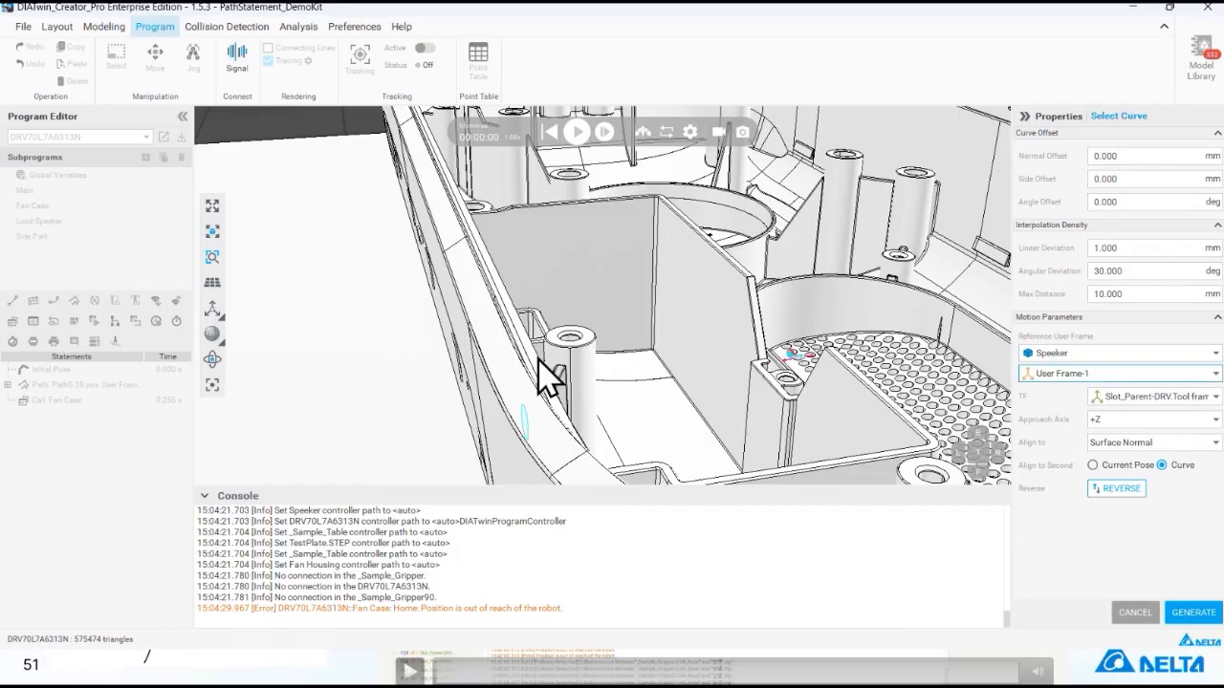
- Select the connected edge segments along the Speeker housing's inner rim as the path curve, reversing its direction
{"action": "left_click", "coordinate": [491, 308]}
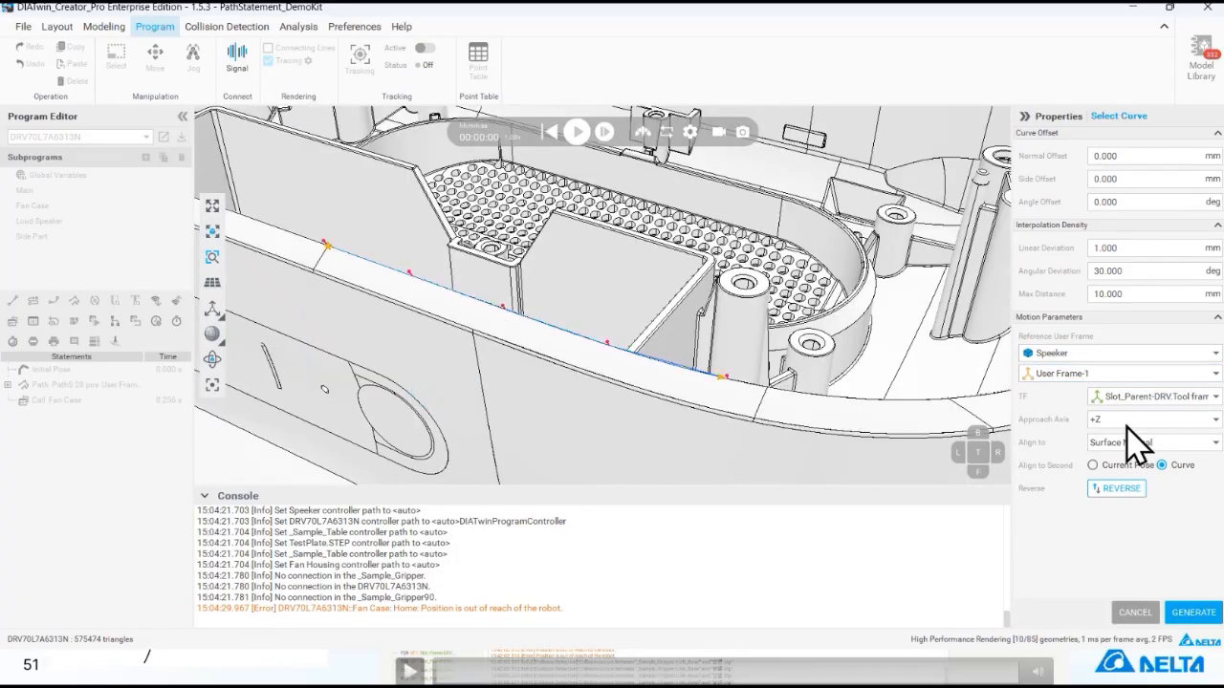
{"action": "left_click", "coordinate": [1115, 488]}
{"action": "middle_click_drag", "start_coordinate": [369, 329], "coordinate": [732, 445]}
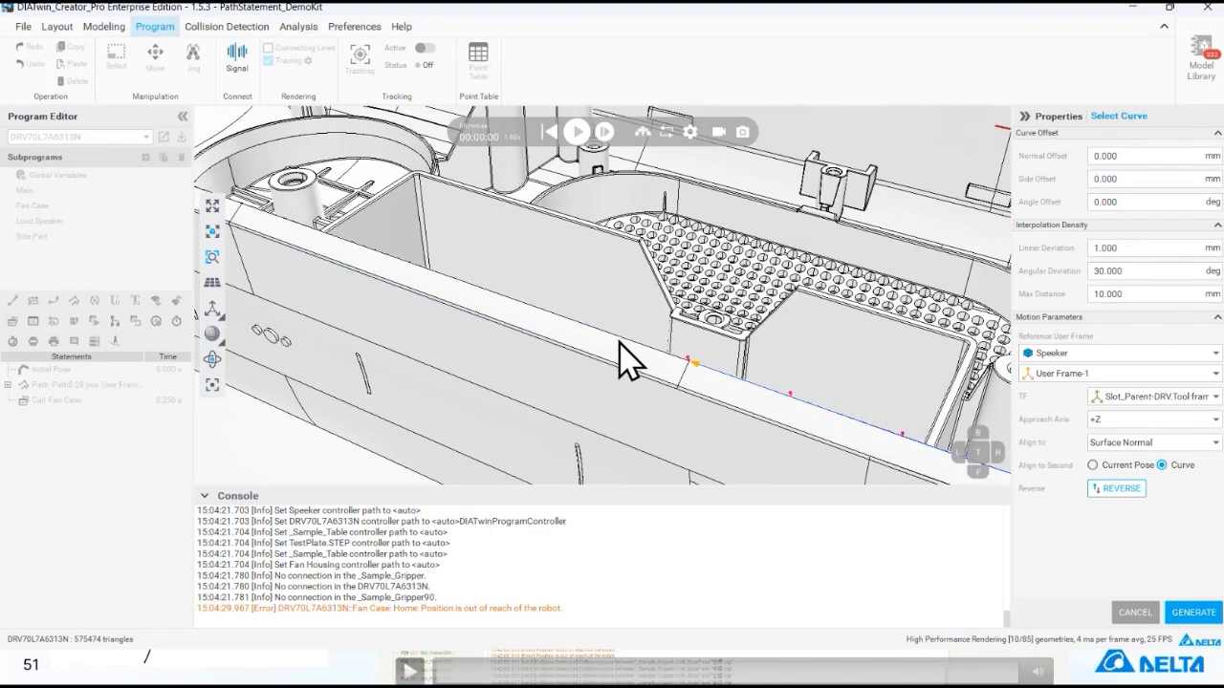
{"action": "left_click", "coordinate": [651, 346]}
{"action": "middle_click_drag", "start_coordinate": [560, 344], "coordinate": [693, 431]}
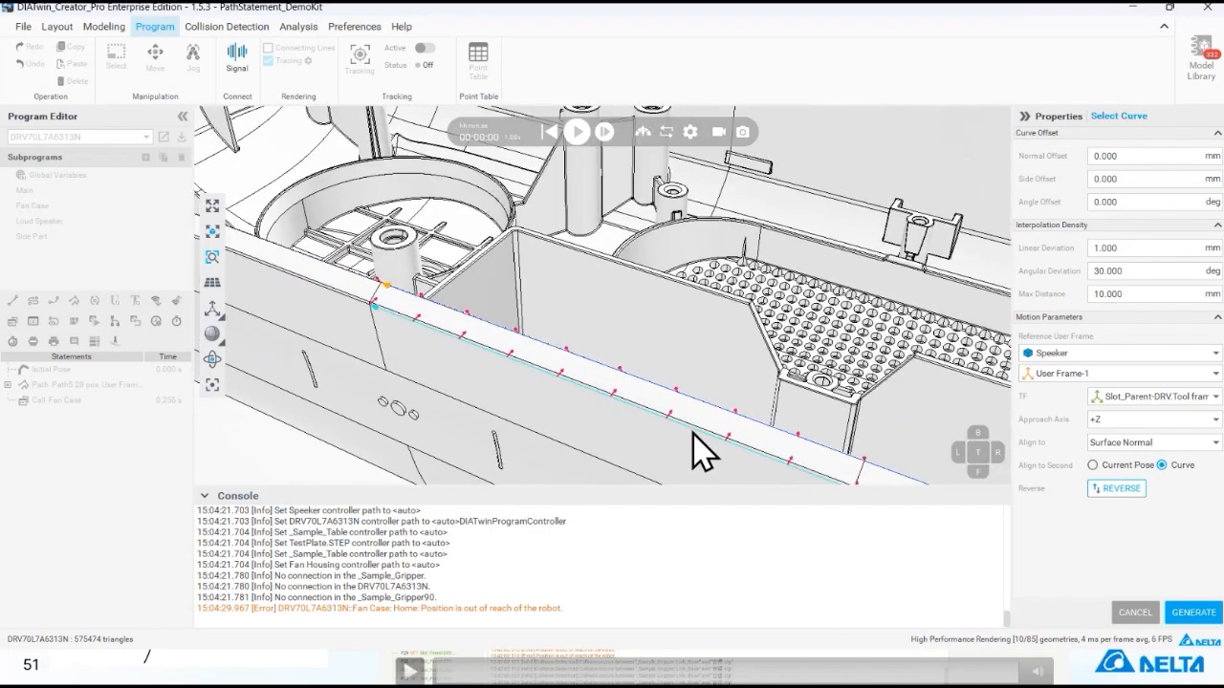
{"action": "left_click", "coordinate": [356, 287]}
{"action": "scroll", "coordinate": [426, 332], "scroll_direction": "down", "scroll_amount": 5}
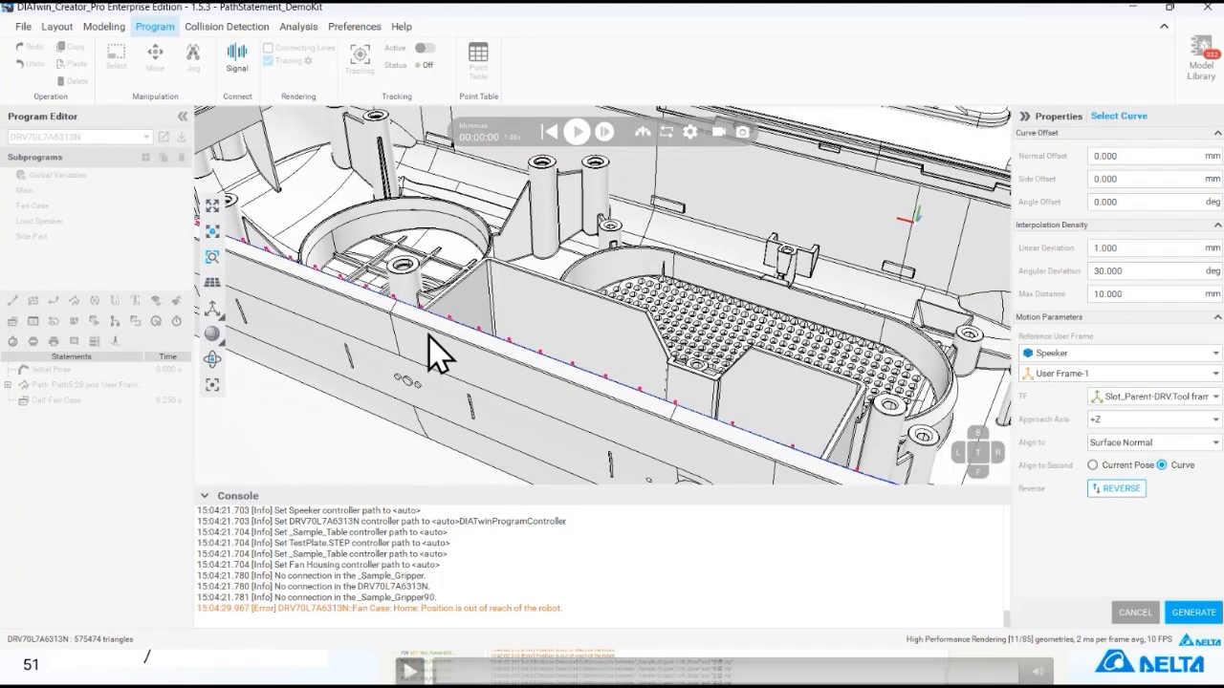
{"action": "scroll", "coordinate": [432, 339], "scroll_direction": "up", "scroll_amount": 4}
{"action": "right_click_drag", "start_coordinate": [494, 356], "coordinate": [468, 354]}
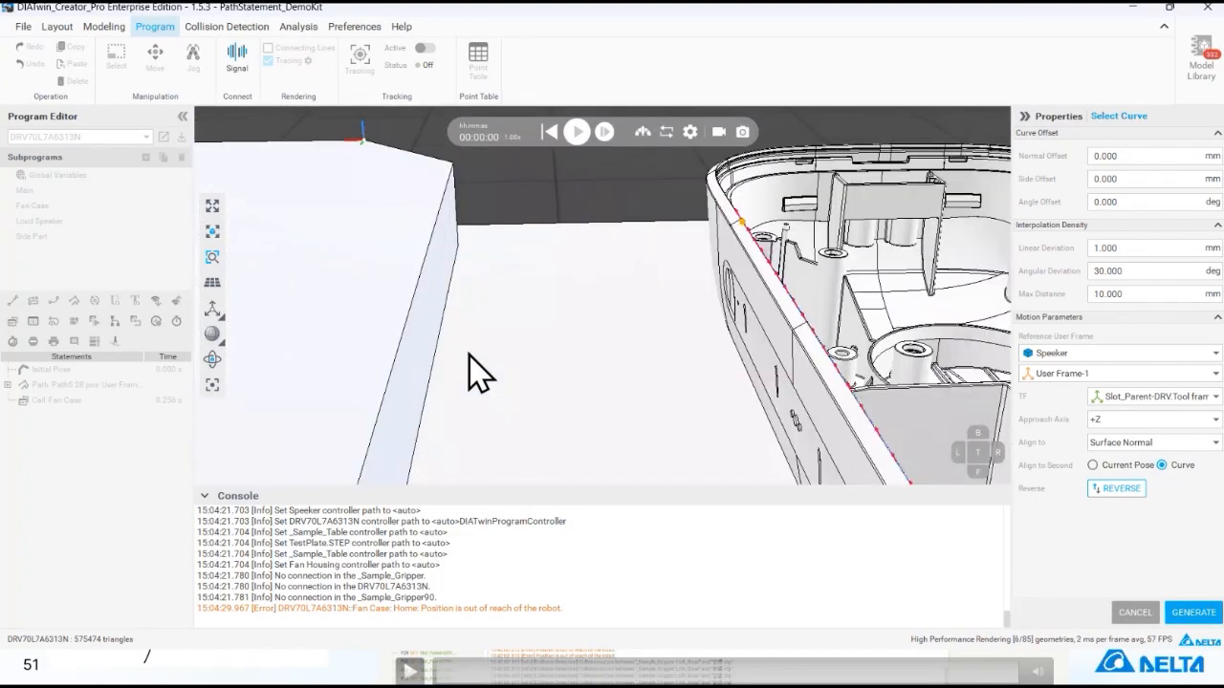
{"action": "scroll", "coordinate": [791, 284], "scroll_direction": "up", "scroll_amount": 1}
{"action": "scroll", "coordinate": [790, 284], "scroll_direction": "up", "scroll_amount": 5}
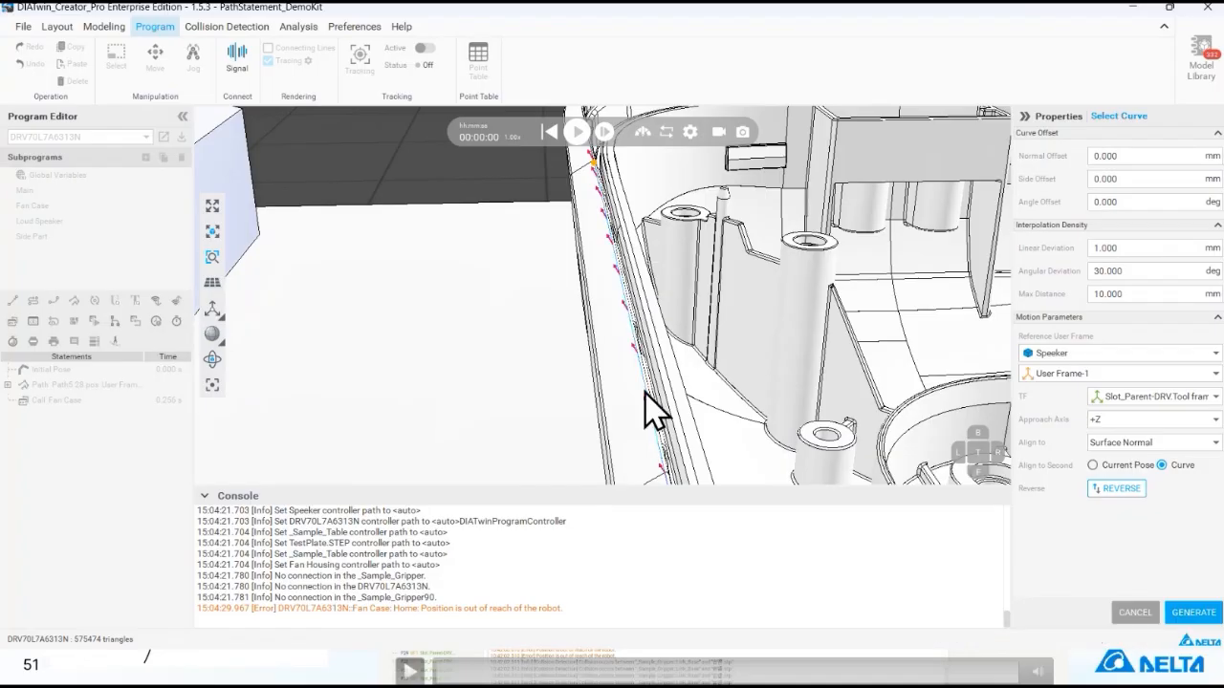
{"action": "right_click_drag", "start_coordinate": [612, 344], "coordinate": [617, 343]}
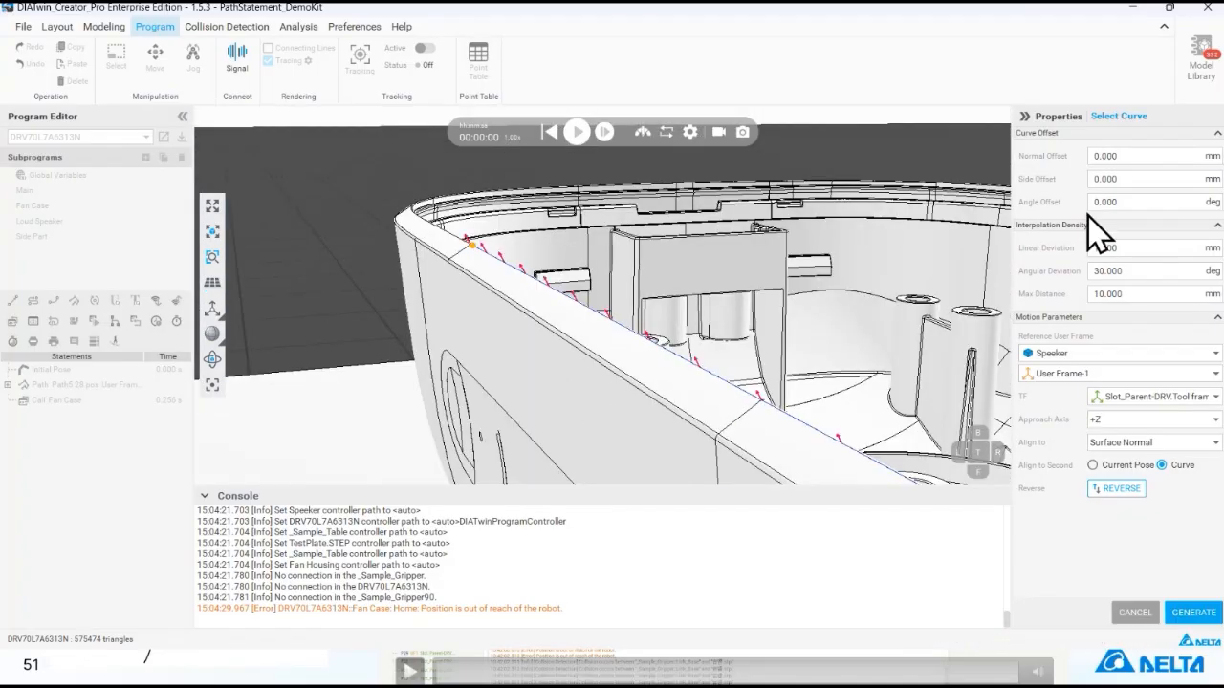
- Set the selected curve's Side Offset to -2 mm
{"action": "left_click_drag", "start_coordinate": [1139, 164], "coordinate": [1068, 163]}
{"action": "left_click_drag", "start_coordinate": [1155, 177], "coordinate": [1081, 183]}
{"action": "type", "text": "2"}
{"action": "key", "text": "Return"}
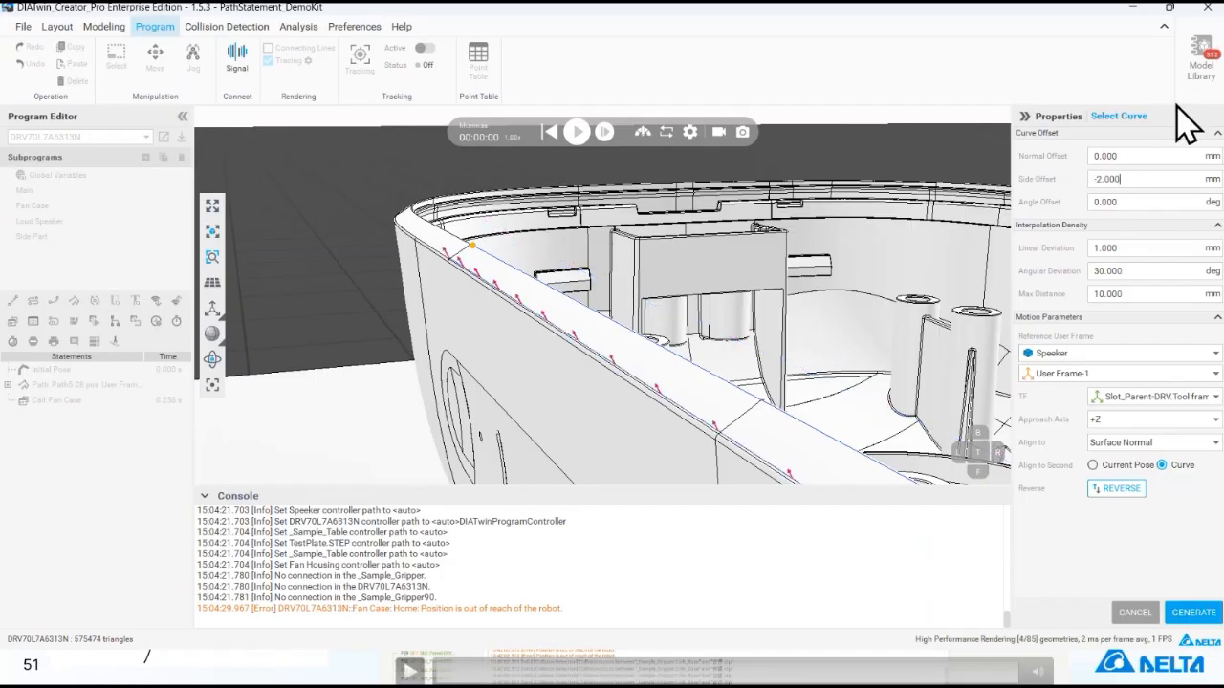
- Set the curve's Side Offset to -1 mm, inspect the offset points along the rim, and cancel the curve selection
{"action": "left_click_drag", "start_coordinate": [1158, 179], "coordinate": [1061, 196]}
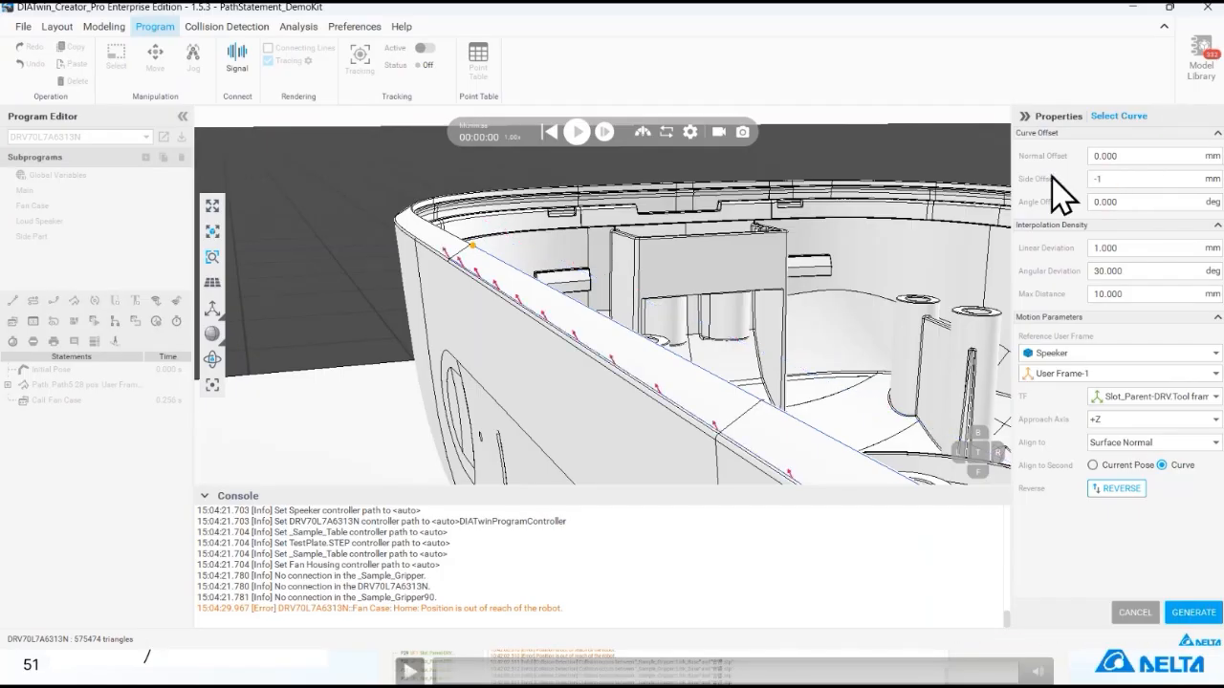
{"action": "type", "text": "-1"}
{"action": "key", "text": "Return"}
{"action": "right_click_drag", "start_coordinate": [775, 434], "coordinate": [795, 325]}
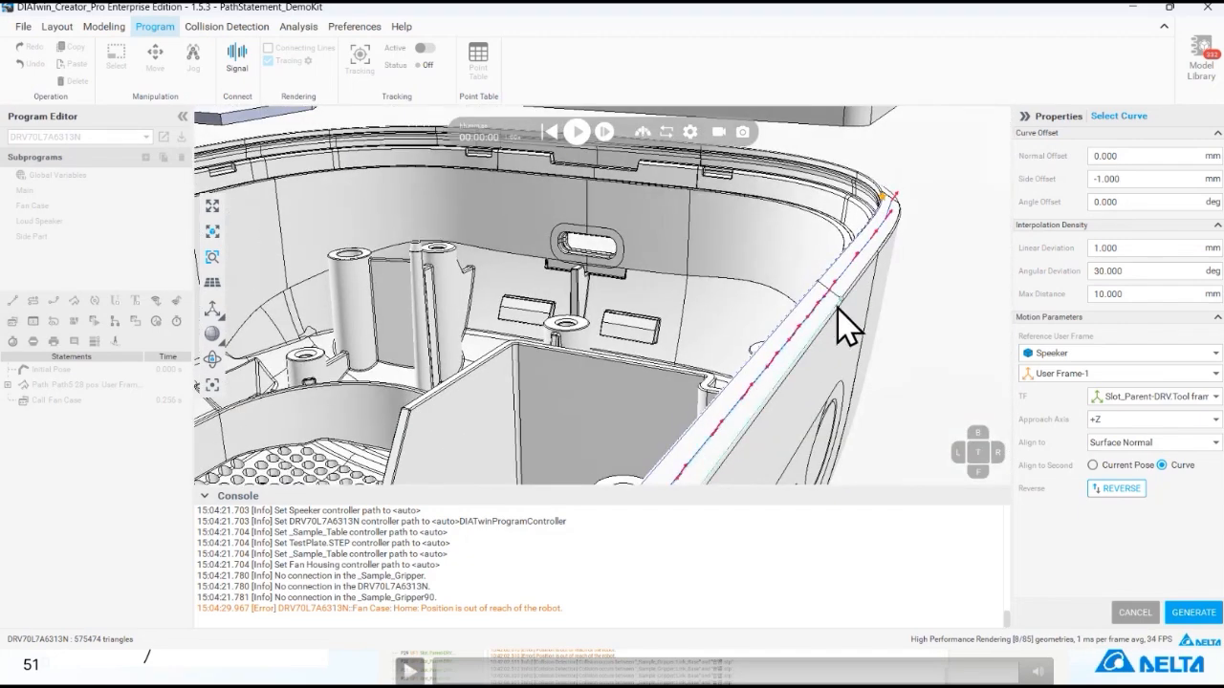
{"action": "scroll", "coordinate": [836, 325], "scroll_direction": "up", "scroll_amount": 3}
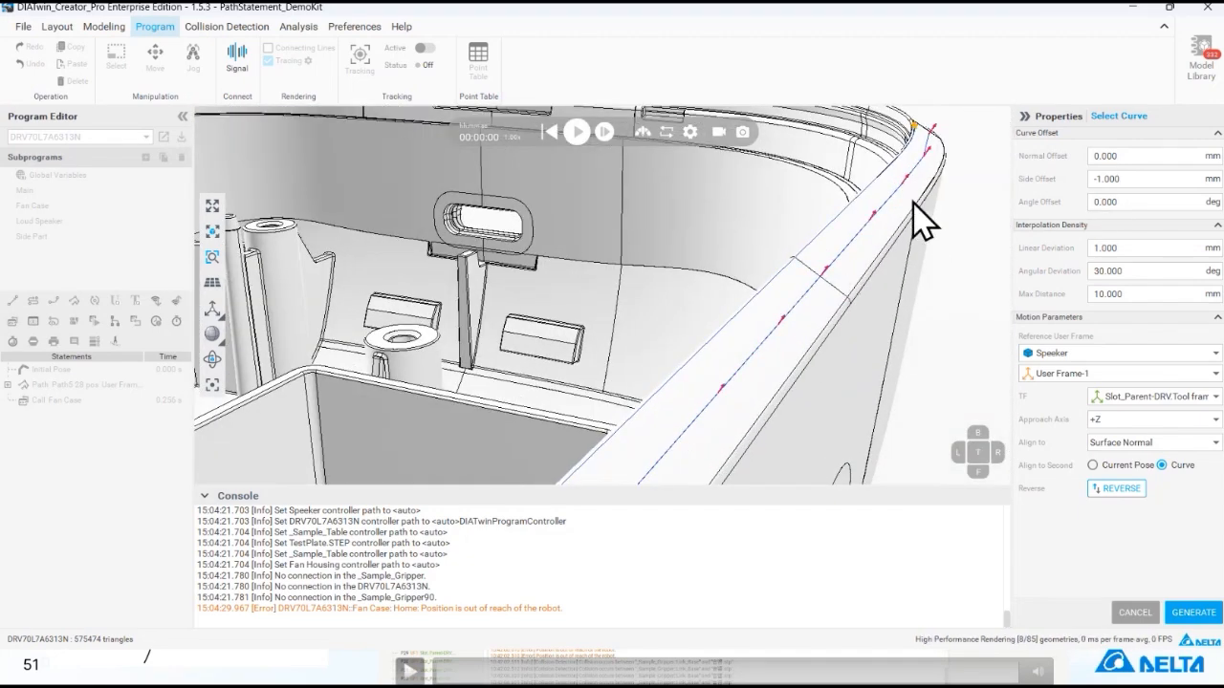
{"action": "right_click_drag", "start_coordinate": [899, 199], "coordinate": [855, 296]}
{"action": "left_click", "coordinate": [1131, 612]}
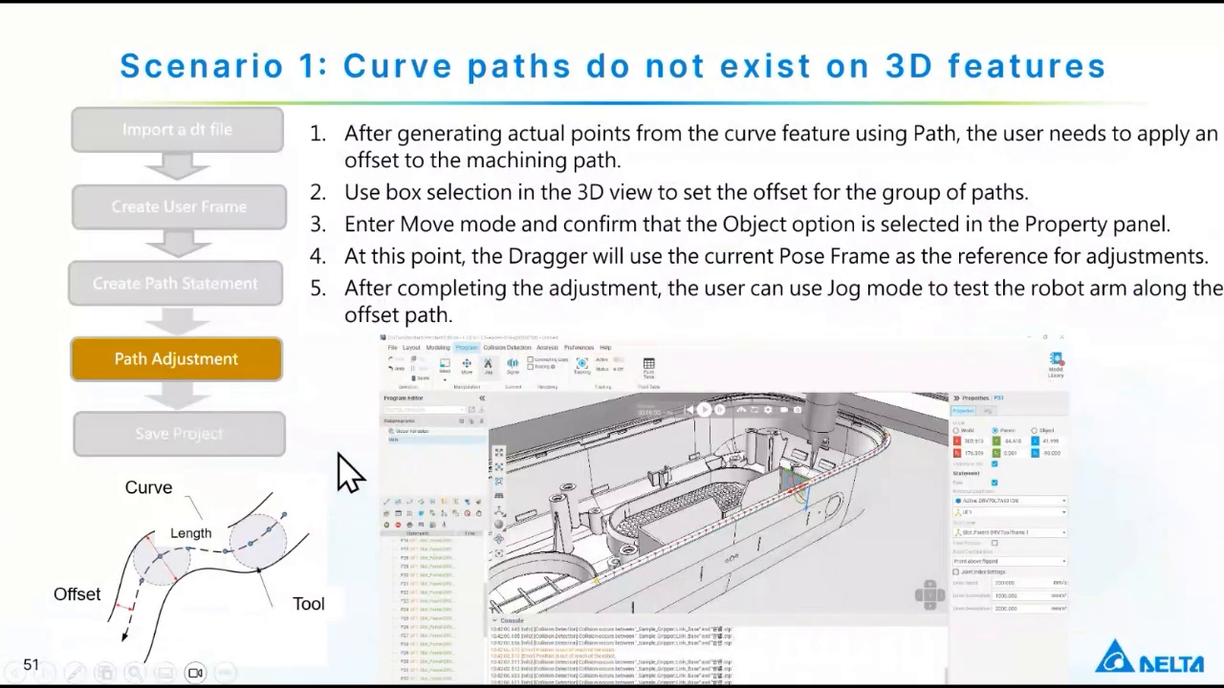
{"action": "left_click", "coordinate": [318, 415]}
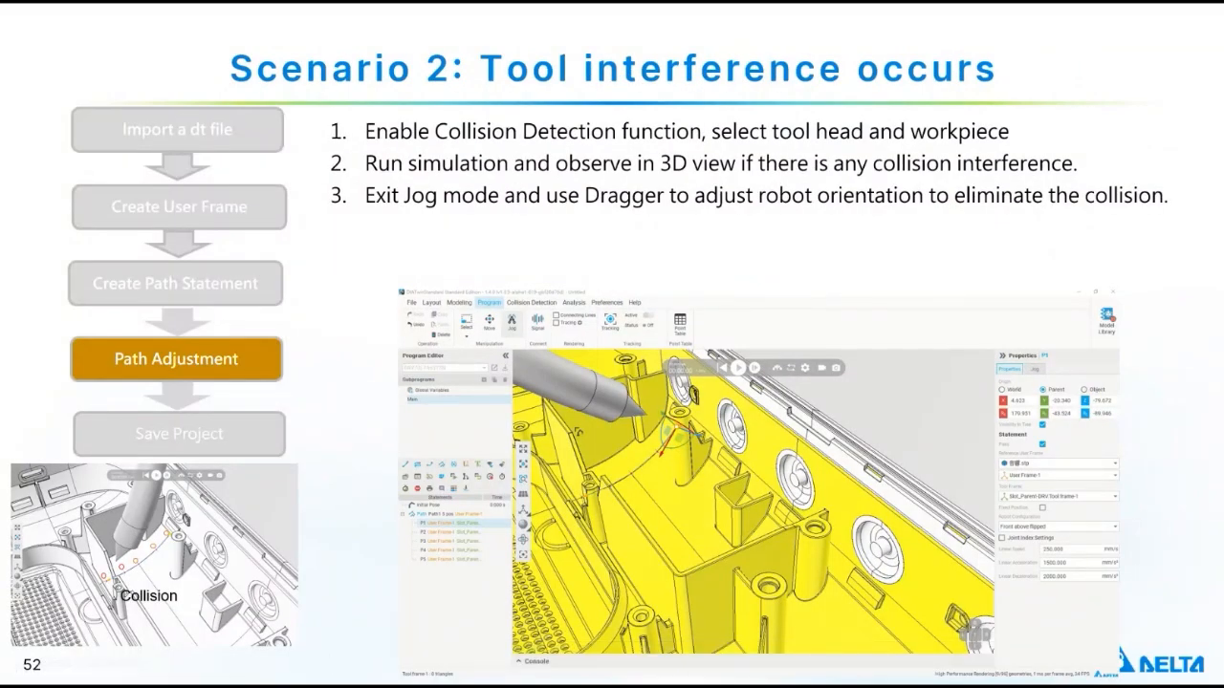
{"action": "left_click", "coordinate": [426, 660]}
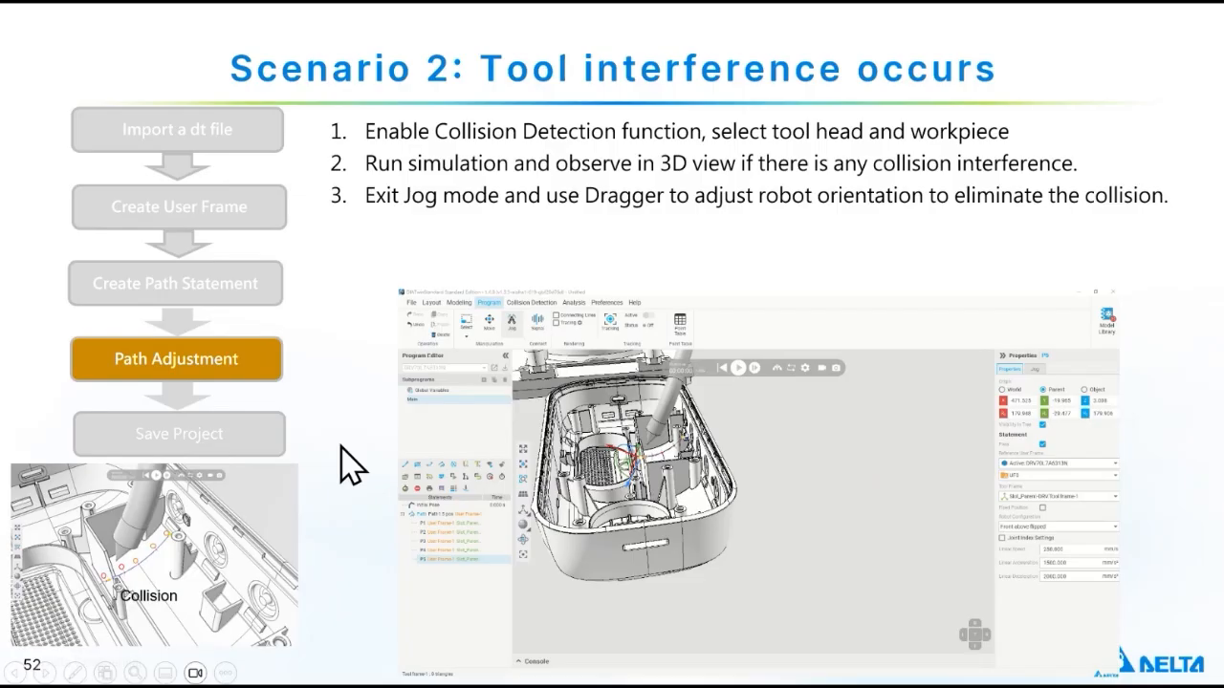
- Switch back to DIATwin Creator Pro and open the collision detection settings
{"action": "key", "text": "alt+Tab"}
{"action": "scroll", "coordinate": [450, 263], "scroll_direction": "down", "scroll_amount": 4}
{"action": "scroll", "coordinate": [456, 287], "scroll_direction": "down", "scroll_amount": 3}
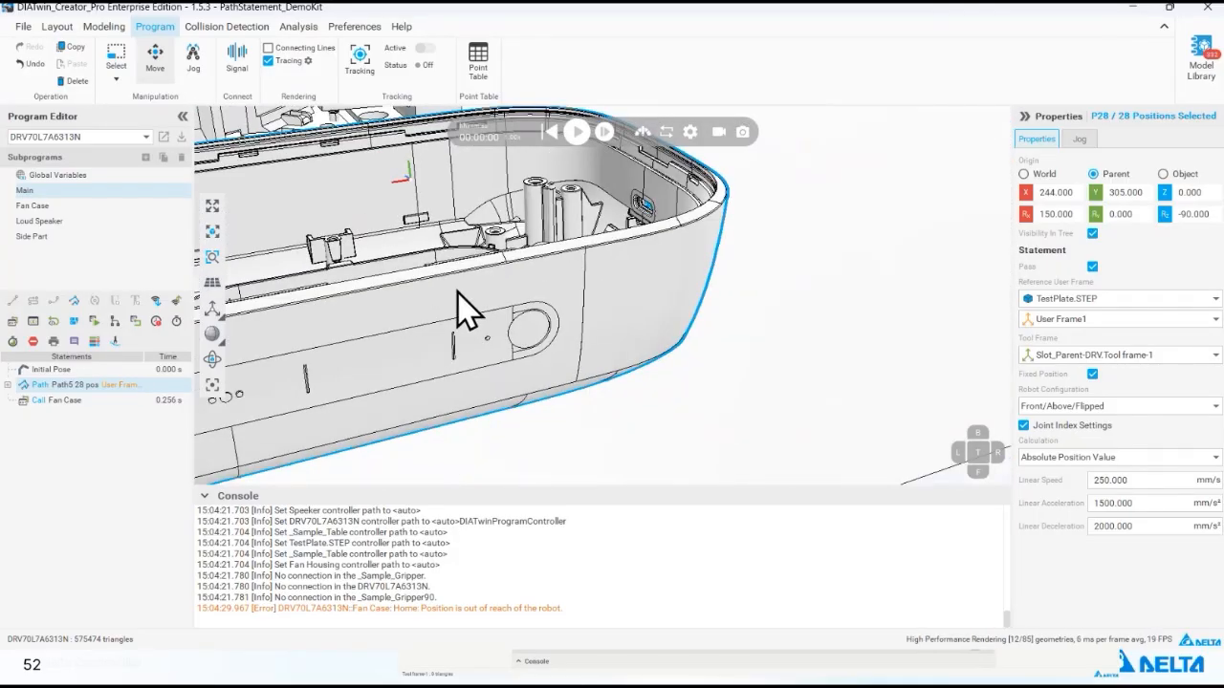
{"action": "scroll", "coordinate": [457, 215], "scroll_direction": "down", "scroll_amount": 2}
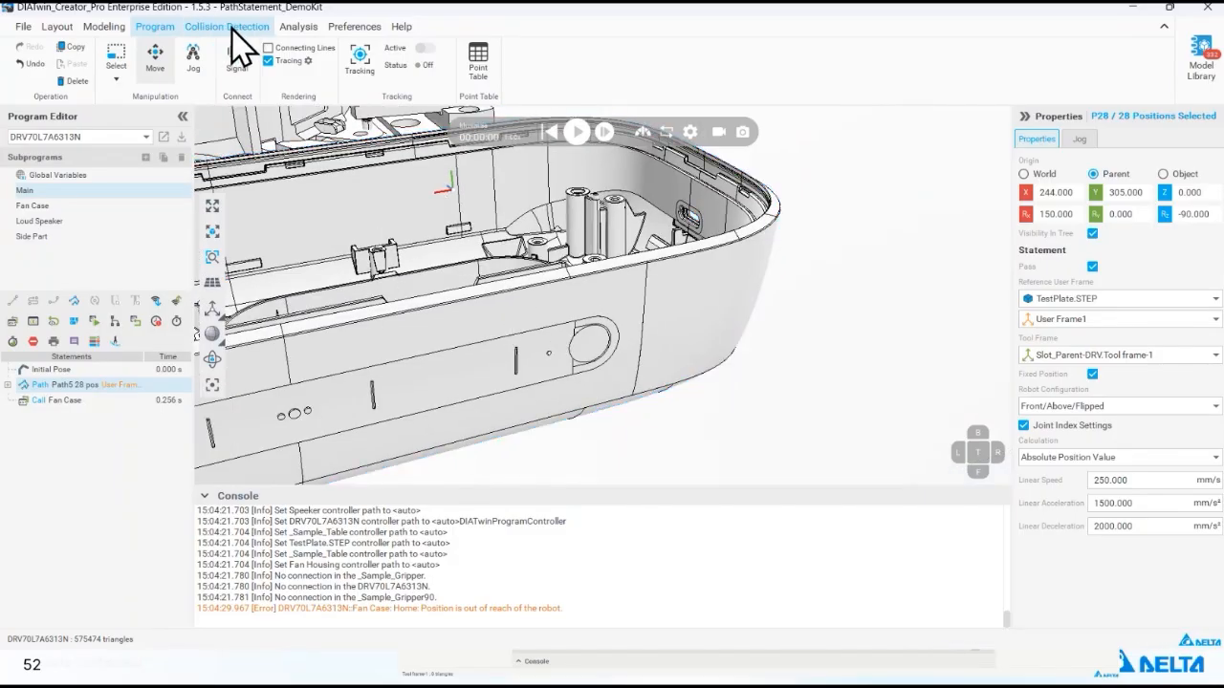
{"action": "left_click", "coordinate": [260, 27]}
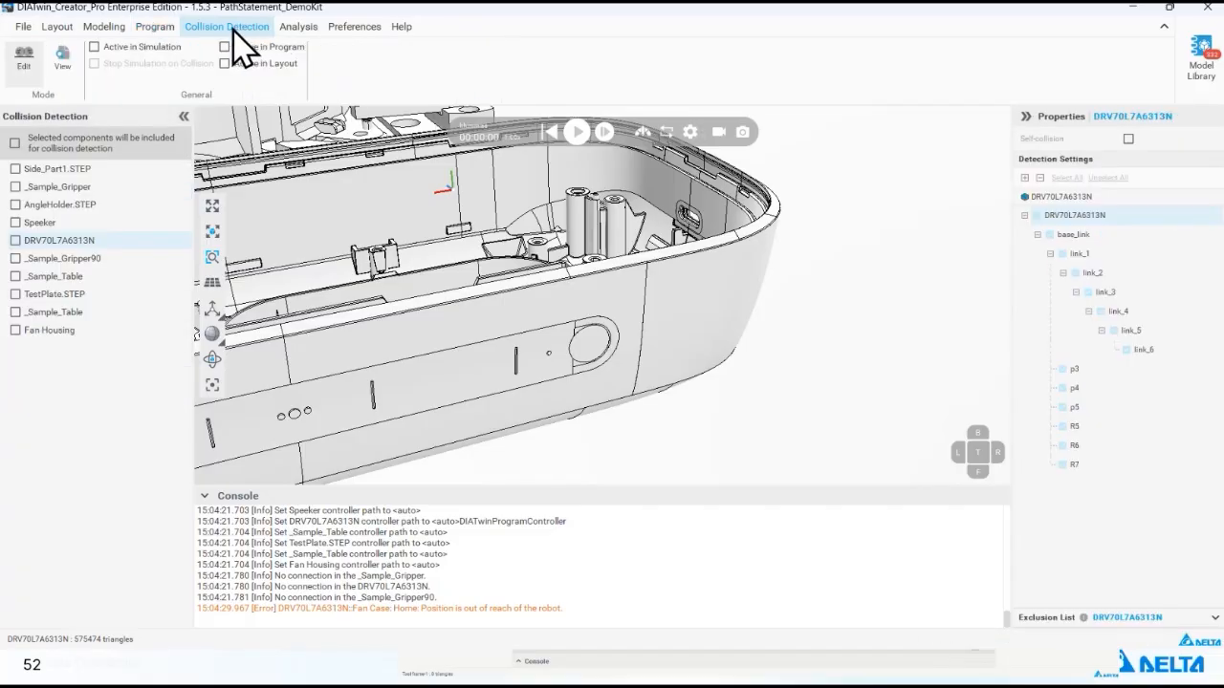
- Include the Speeker workpiece among the components checked for collisions
{"action": "middle_click_drag", "start_coordinate": [519, 193], "coordinate": [552, 313]}
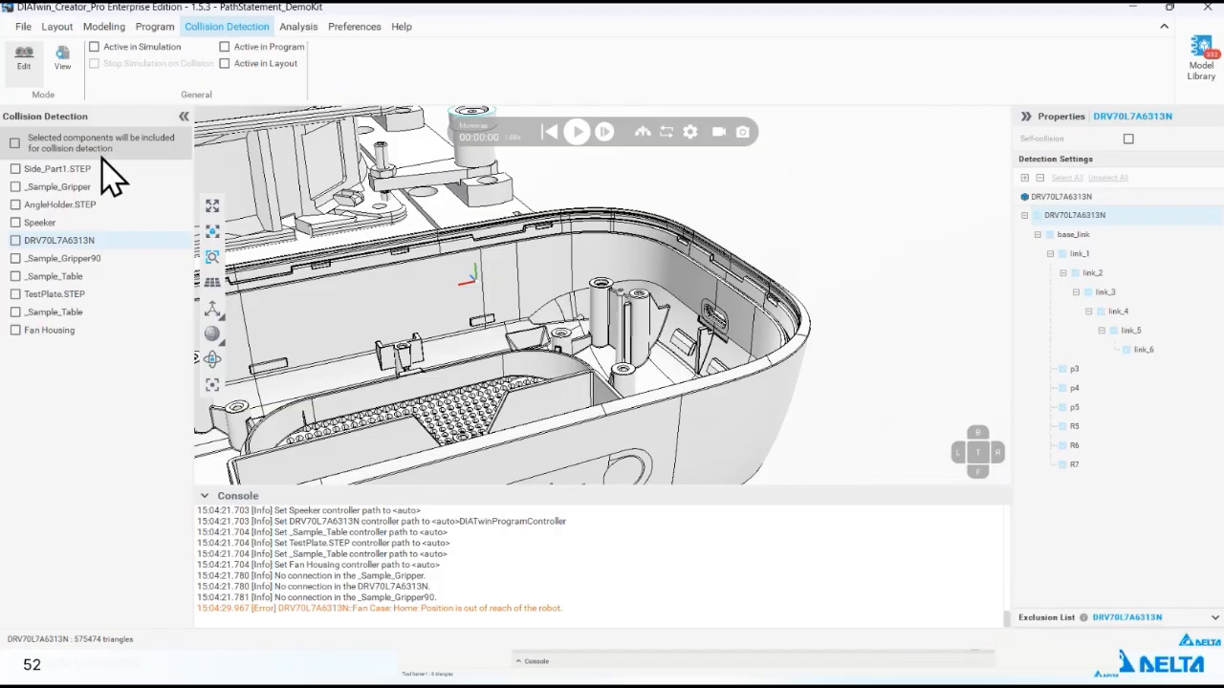
{"action": "scroll", "coordinate": [402, 287], "scroll_direction": "up", "scroll_amount": 5}
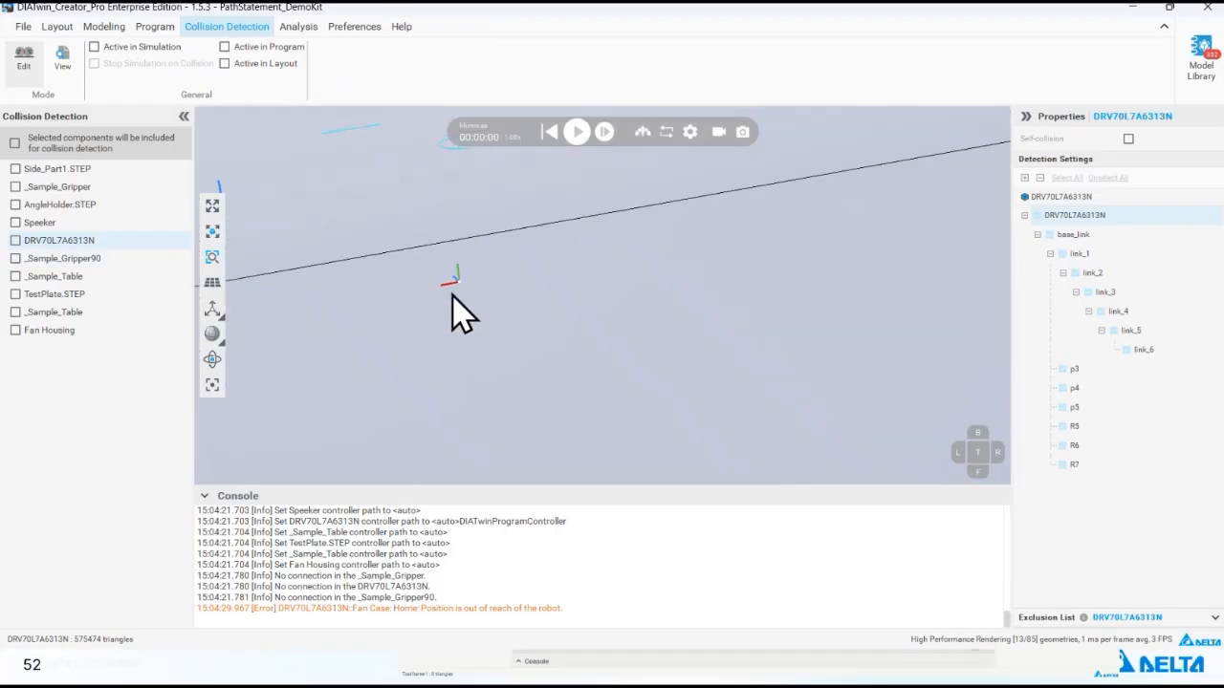
{"action": "scroll", "coordinate": [449, 282], "scroll_direction": "down", "scroll_amount": 5}
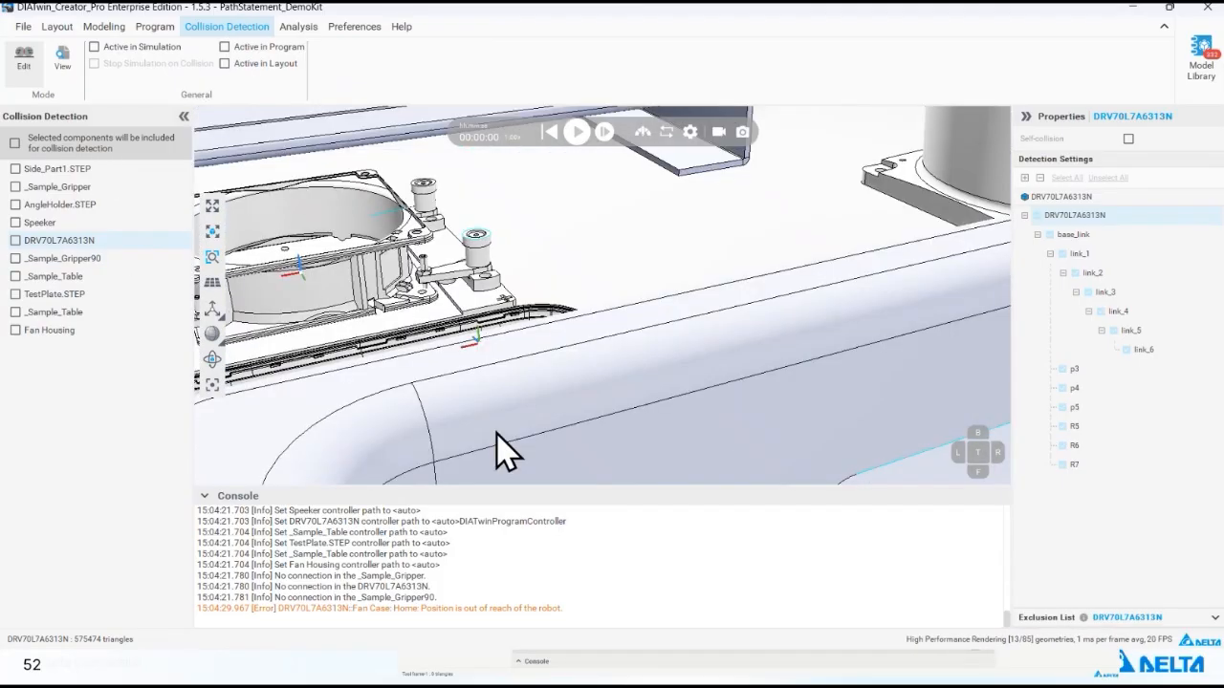
{"action": "right_click_drag", "start_coordinate": [466, 311], "coordinate": [543, 276]}
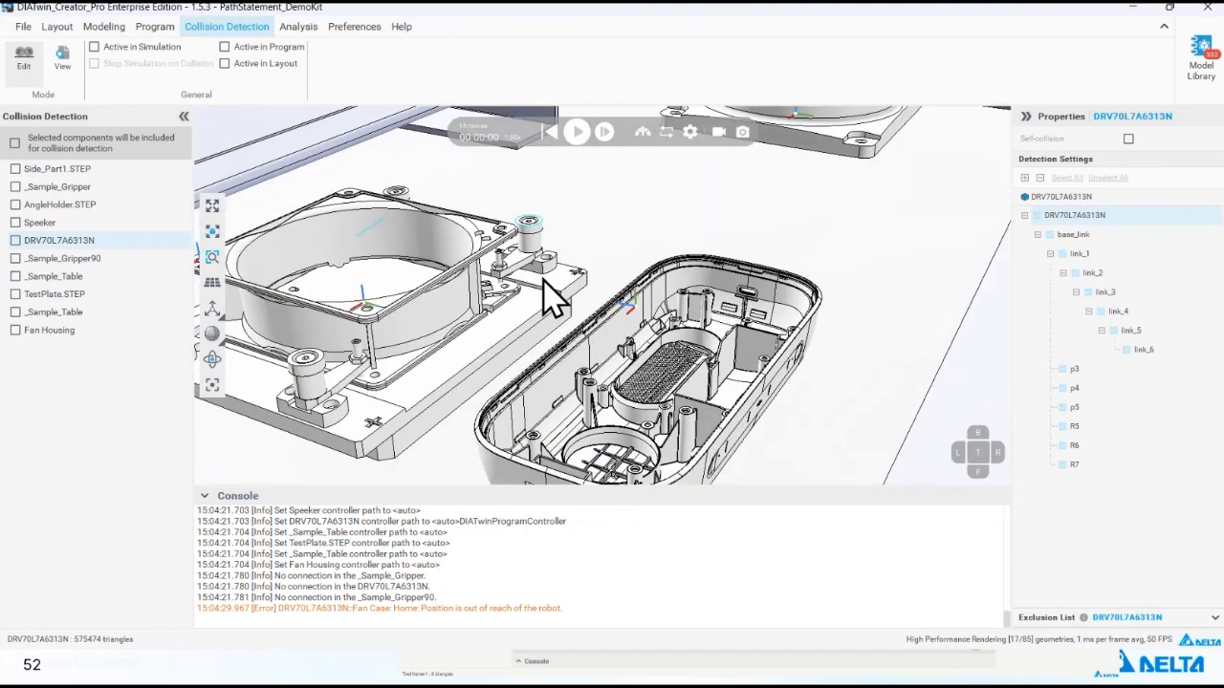
{"action": "left_click", "coordinate": [698, 292]}
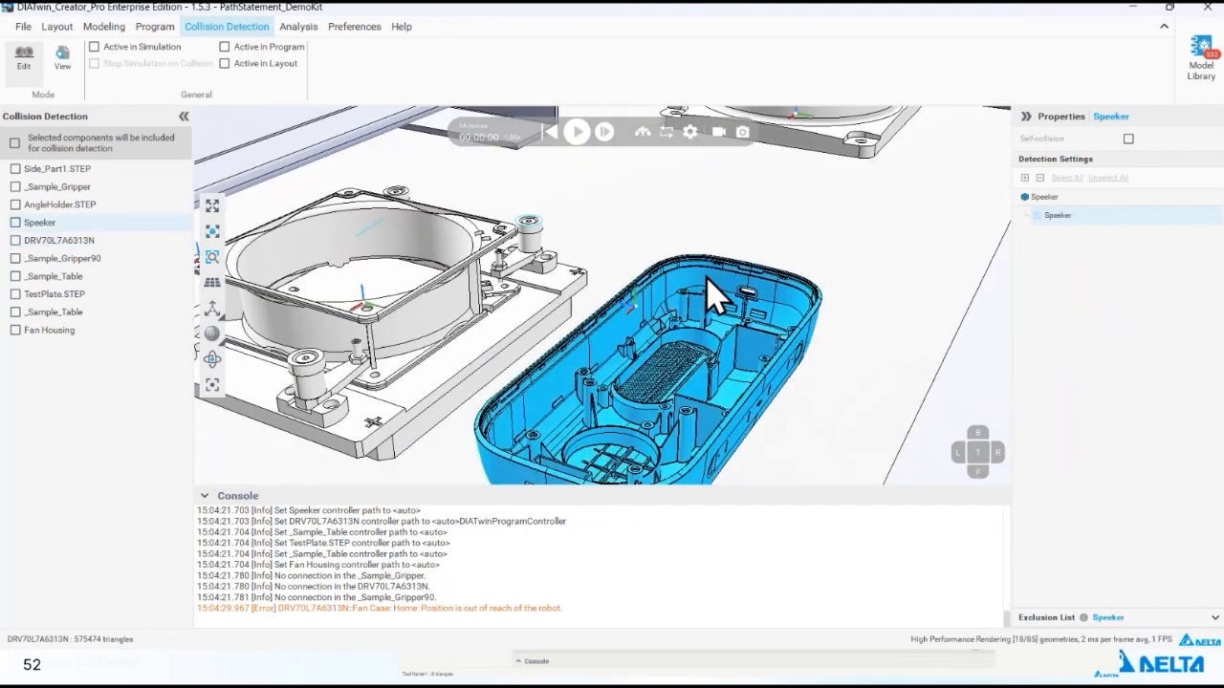
{"action": "left_click", "coordinate": [16, 221]}
- Include the _Sample_Gripper90 tool and activate collision detection in simulation and program, with Stop Simulation on Collision
{"action": "scroll", "coordinate": [483, 304], "scroll_direction": "down", "scroll_amount": 2}
{"action": "scroll", "coordinate": [483, 304], "scroll_direction": "down", "scroll_amount": 5}
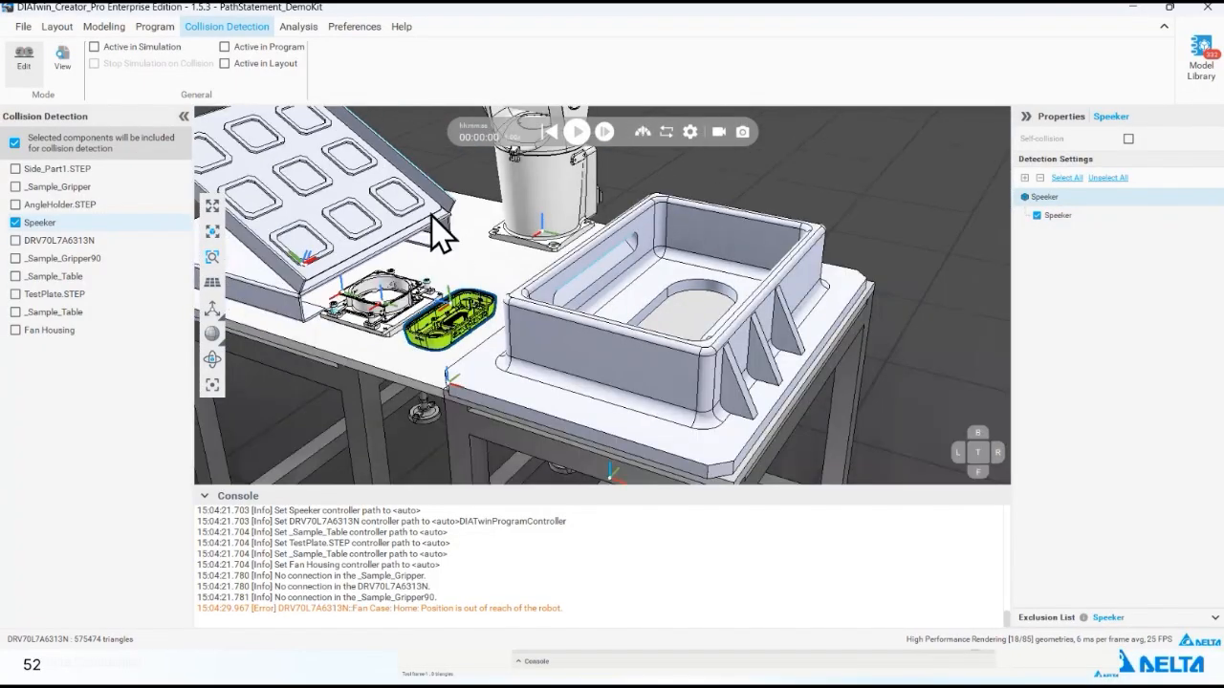
{"action": "left_click", "coordinate": [438, 147]}
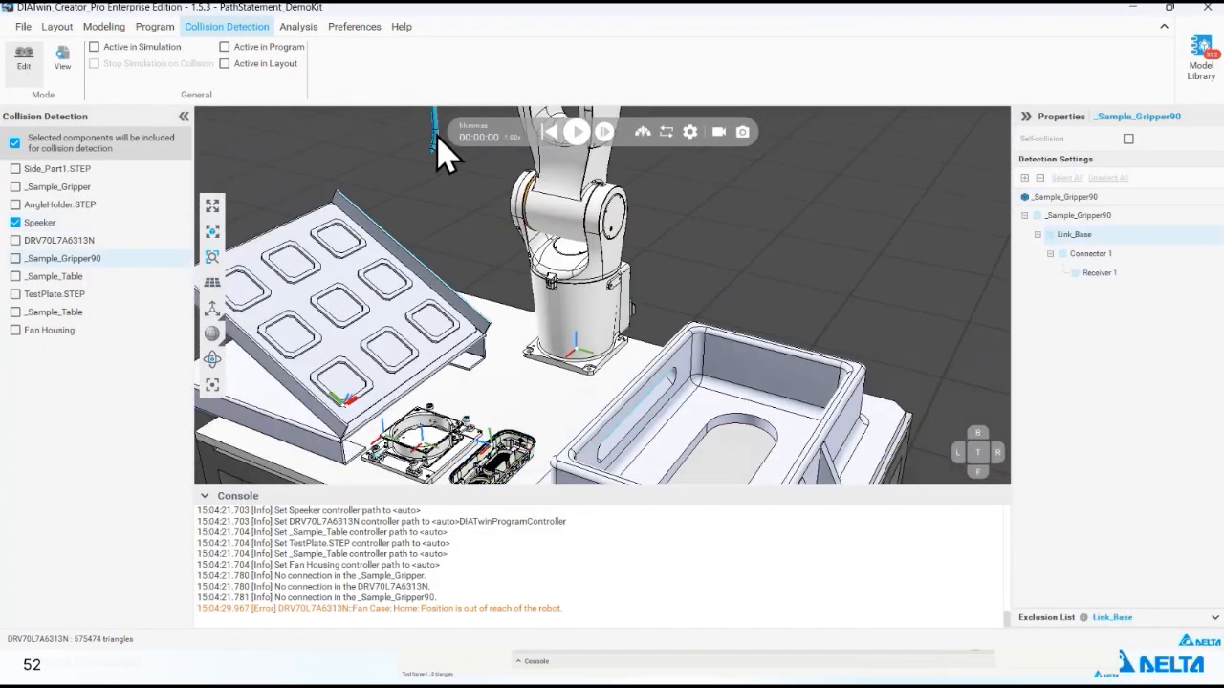
{"action": "left_click", "coordinate": [15, 259]}
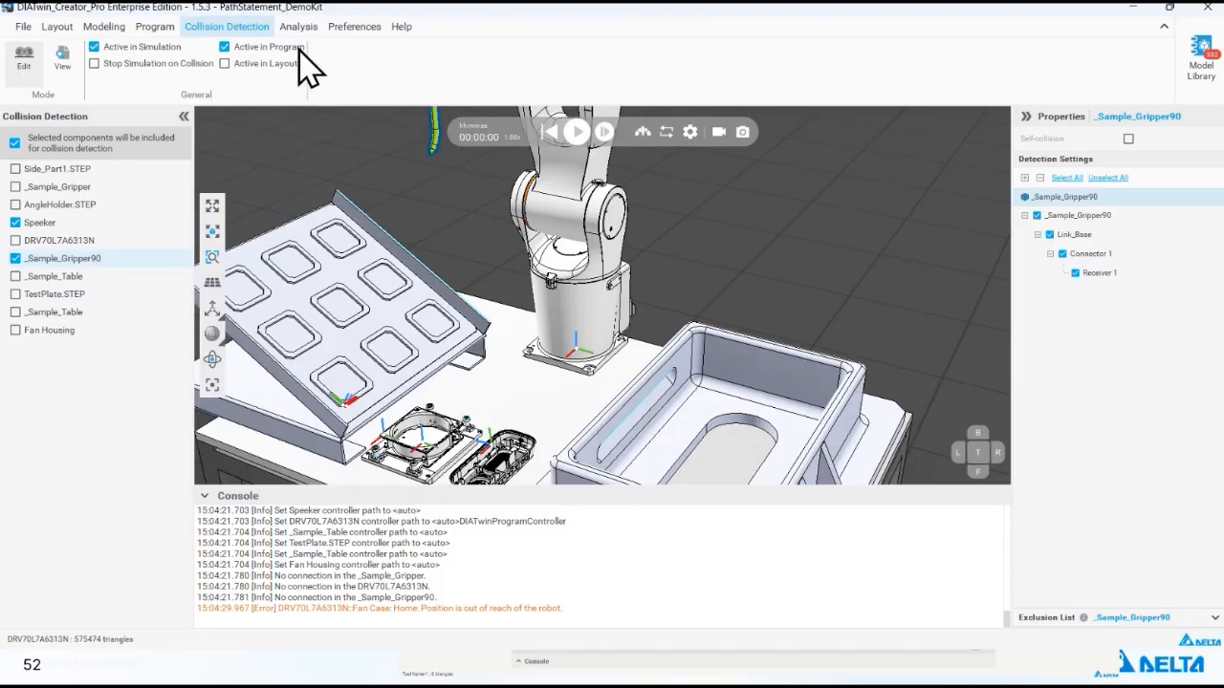
{"action": "left_click", "coordinate": [145, 65]}
{"action": "left_click", "coordinate": [154, 28]}
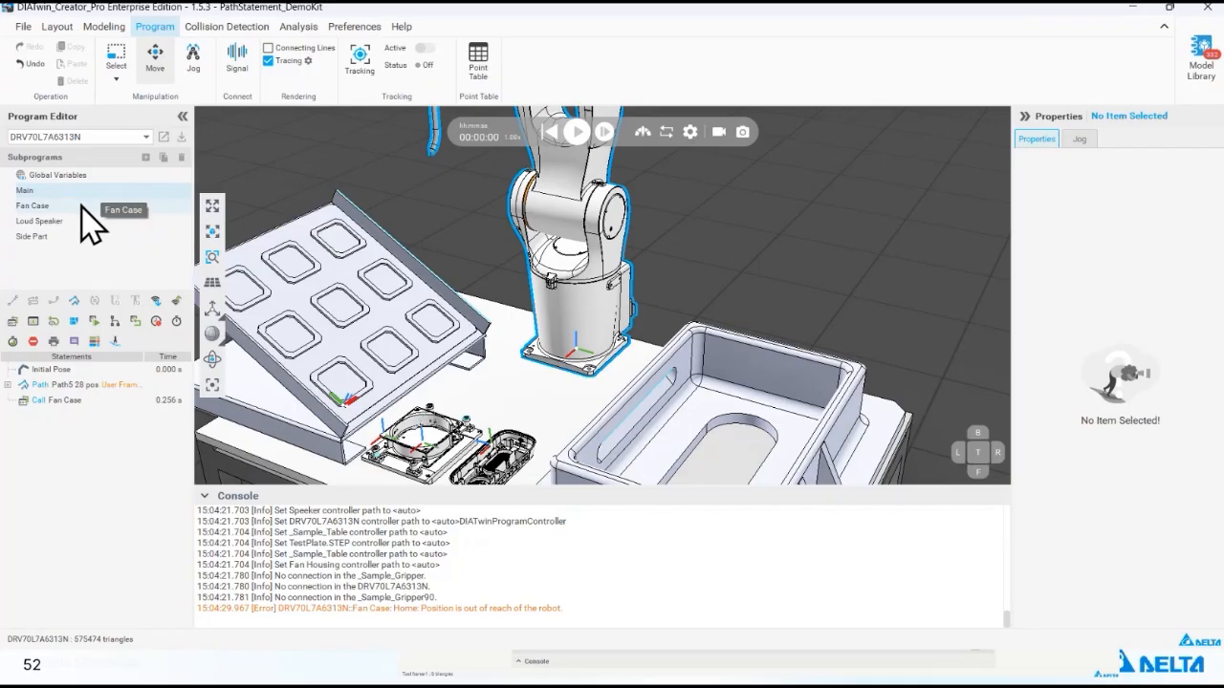
{"action": "left_click", "coordinate": [110, 205]}
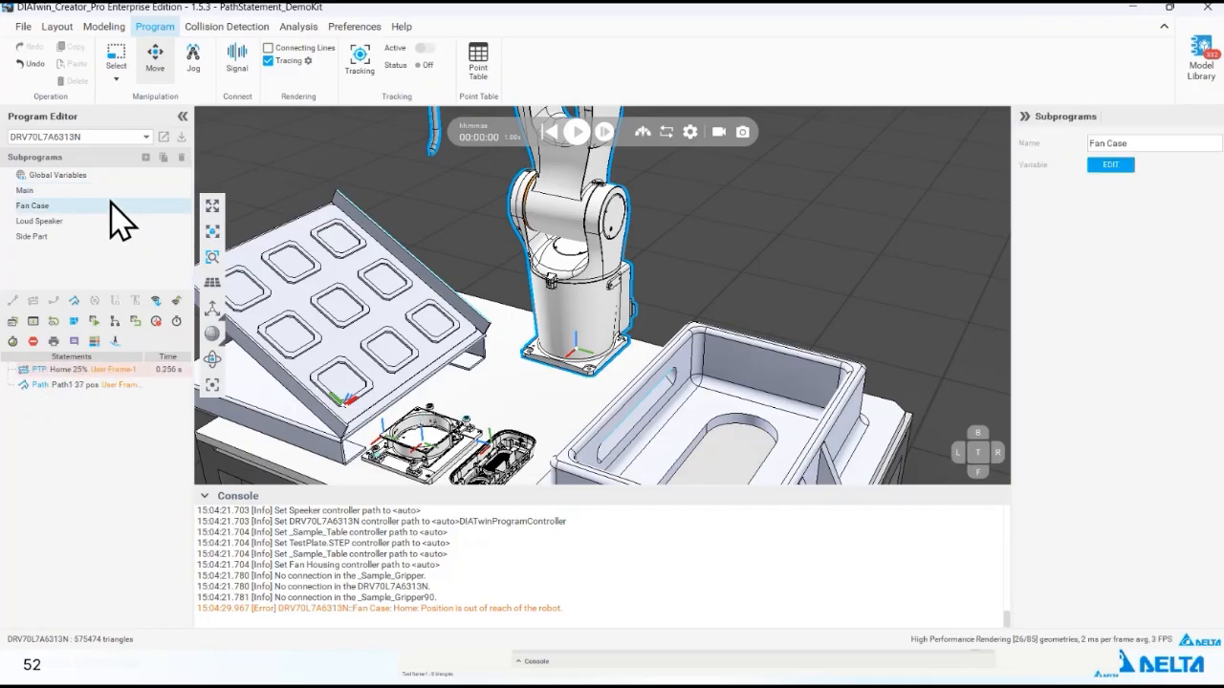
{"action": "left_click", "coordinate": [140, 387]}
{"action": "right_click", "coordinate": [141, 409]}
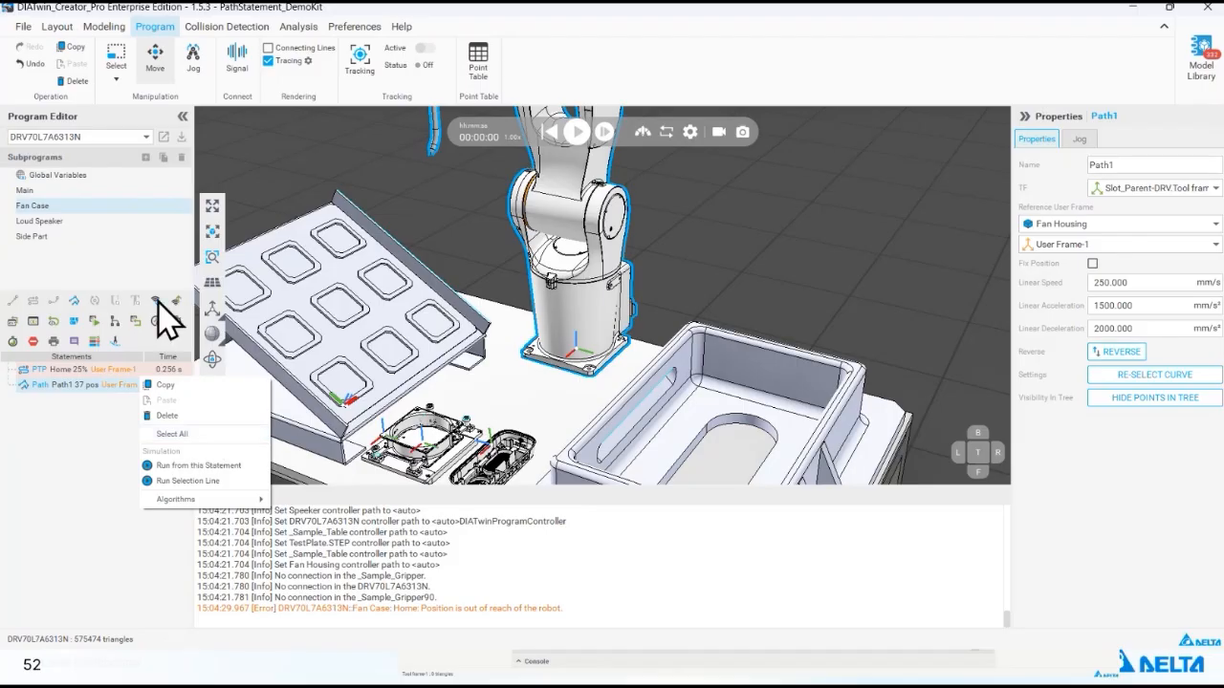
- In the Loud Speaker subprogram, select all positions of Path3 and make them visible in the statement tree
{"action": "left_click", "coordinate": [112, 221]}
{"action": "left_click", "coordinate": [107, 386]}
{"action": "right_click", "coordinate": [107, 385]}
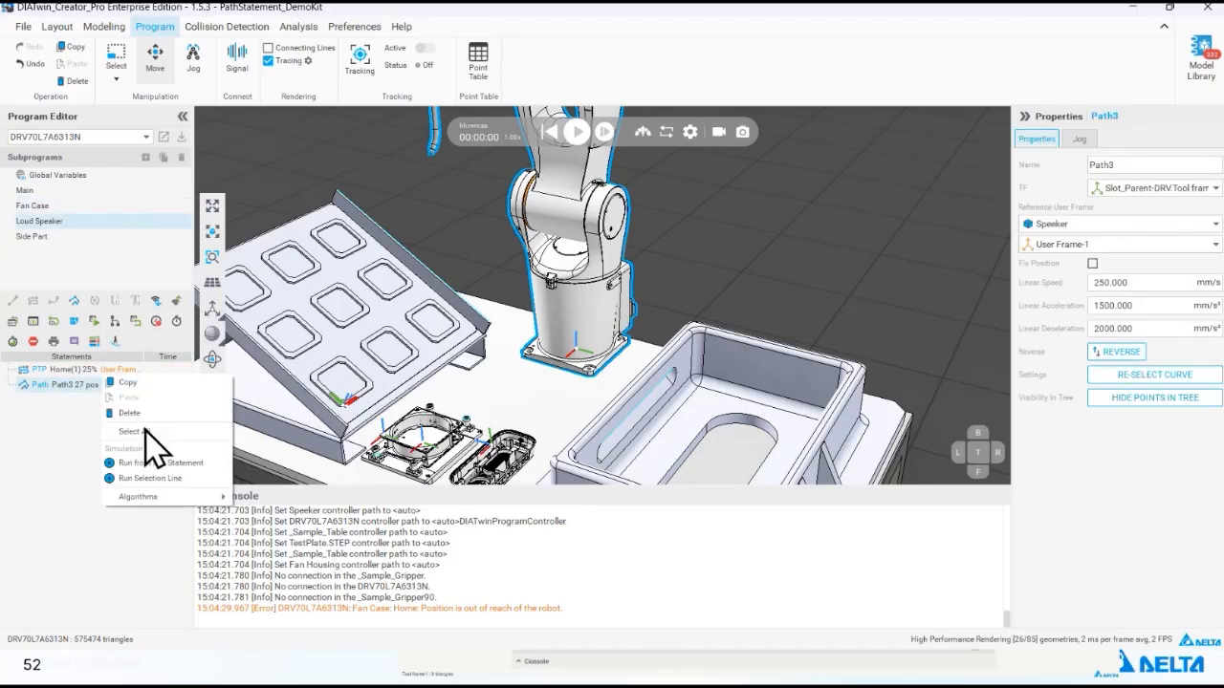
{"action": "left_click", "coordinate": [158, 432]}
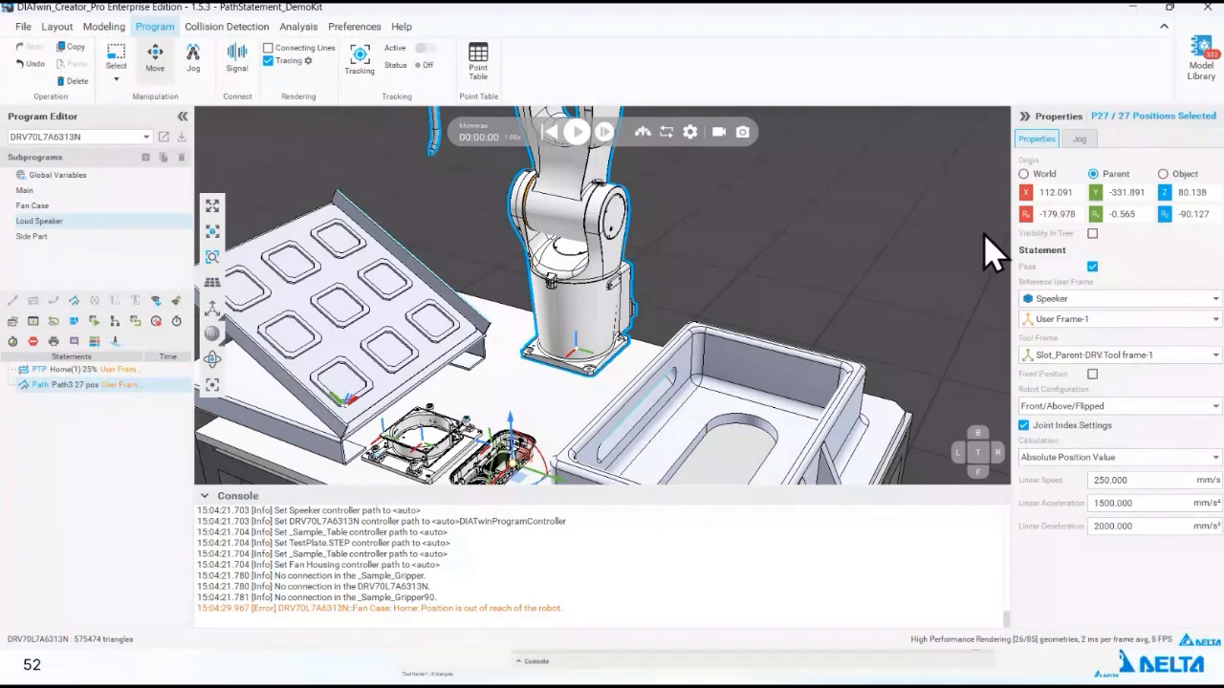
{"action": "left_click", "coordinate": [1092, 234]}
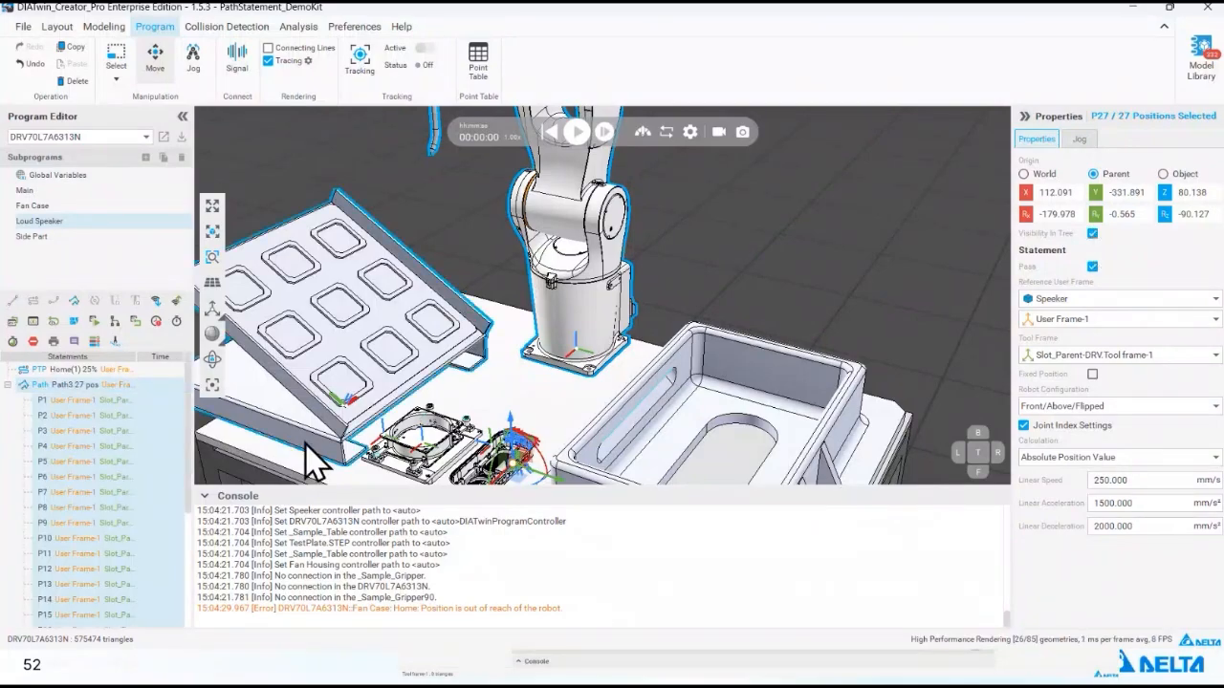
- Collapse the console and run the simulation from the Home(1) statement, viewing the tool up close along the Speeker rim
{"action": "left_click", "coordinate": [204, 495]}
{"action": "scroll", "coordinate": [477, 495], "scroll_direction": "up", "scroll_amount": 5}
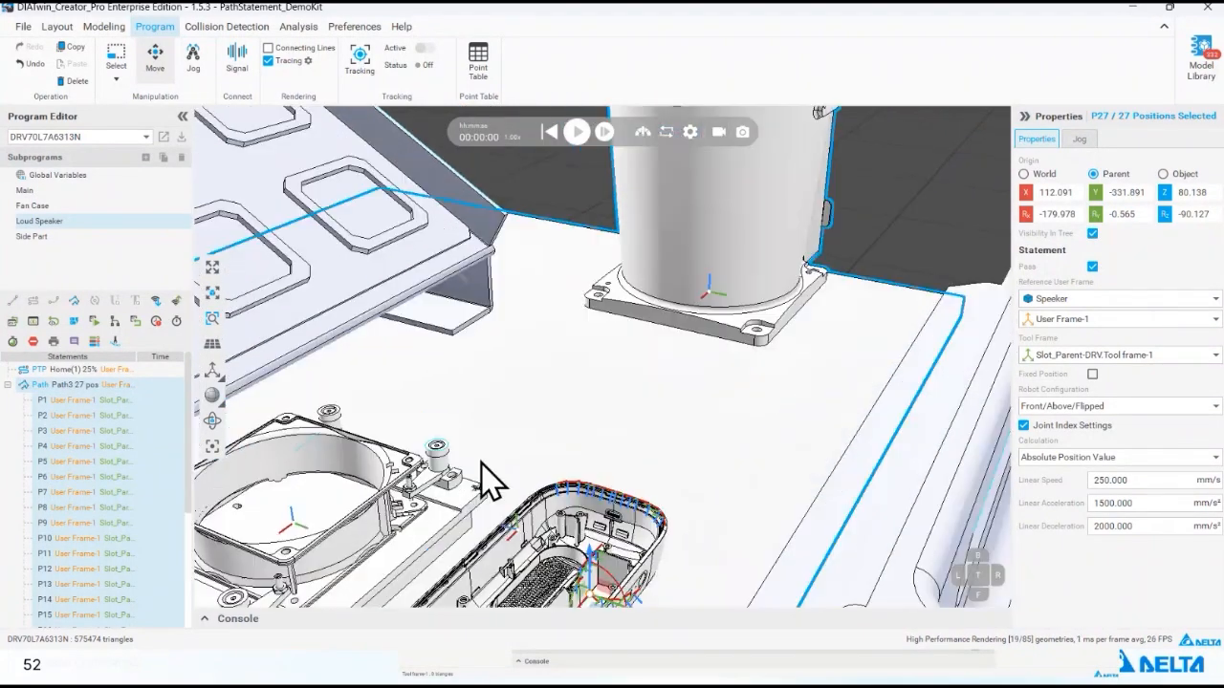
{"action": "middle_click_drag", "start_coordinate": [481, 463], "coordinate": [451, 316]}
{"action": "left_click", "coordinate": [131, 372]}
{"action": "right_click", "coordinate": [134, 371]}
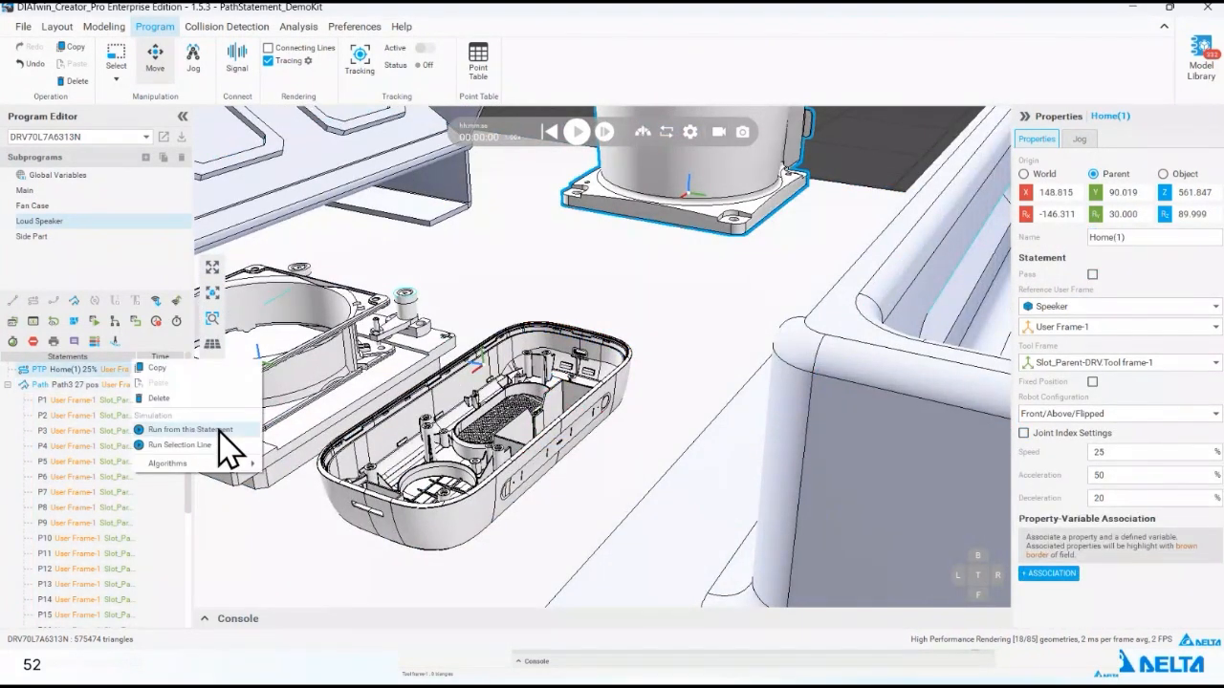
{"action": "left_click", "coordinate": [232, 443]}
{"action": "right_click_drag", "start_coordinate": [559, 394], "coordinate": [600, 399]}
{"action": "scroll", "coordinate": [601, 399], "scroll_direction": "up", "scroll_amount": 4}
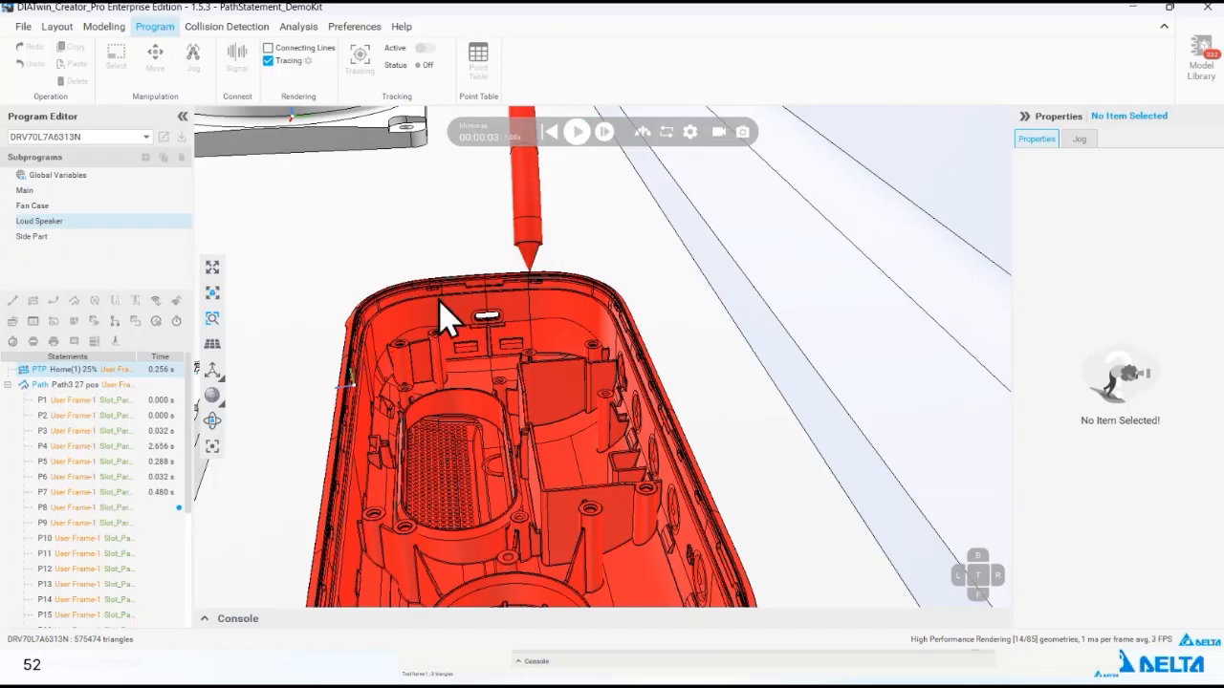
{"action": "left_click", "coordinate": [578, 132]}
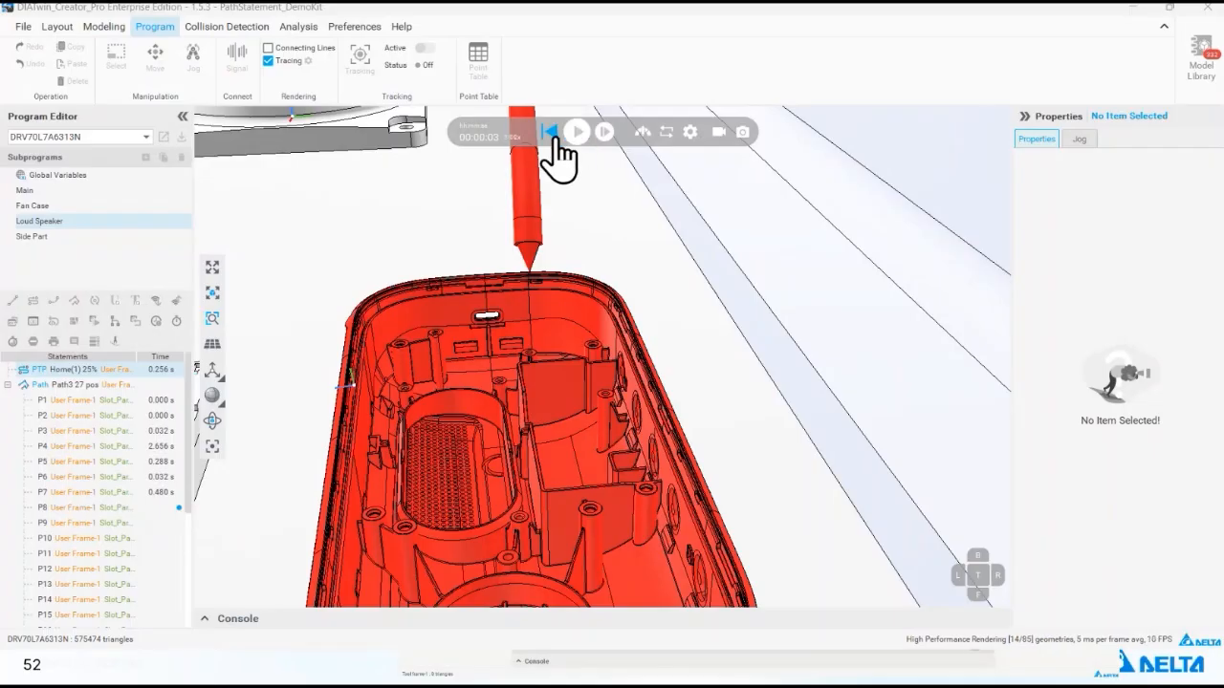
- Reset the simulation and, in Jog mode, check the tool at individual Path3 positions, including P7 and P14
{"action": "left_click", "coordinate": [549, 133]}
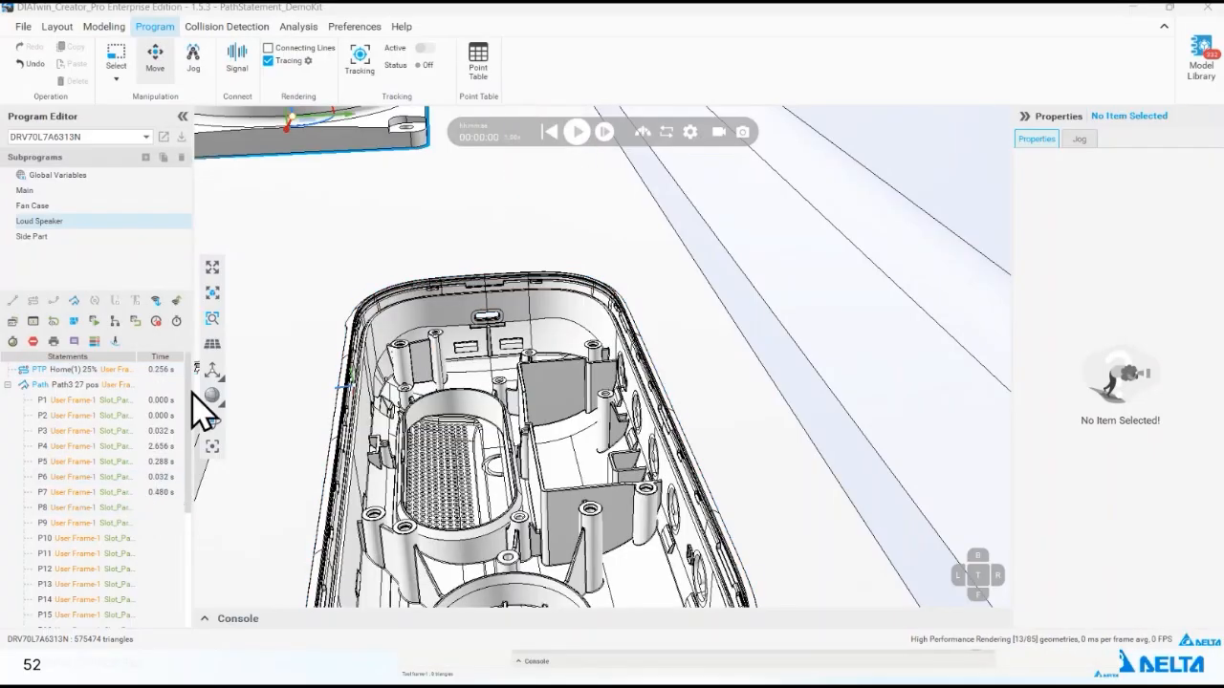
{"action": "left_click", "coordinate": [193, 58]}
{"action": "left_click", "coordinate": [137, 506]}
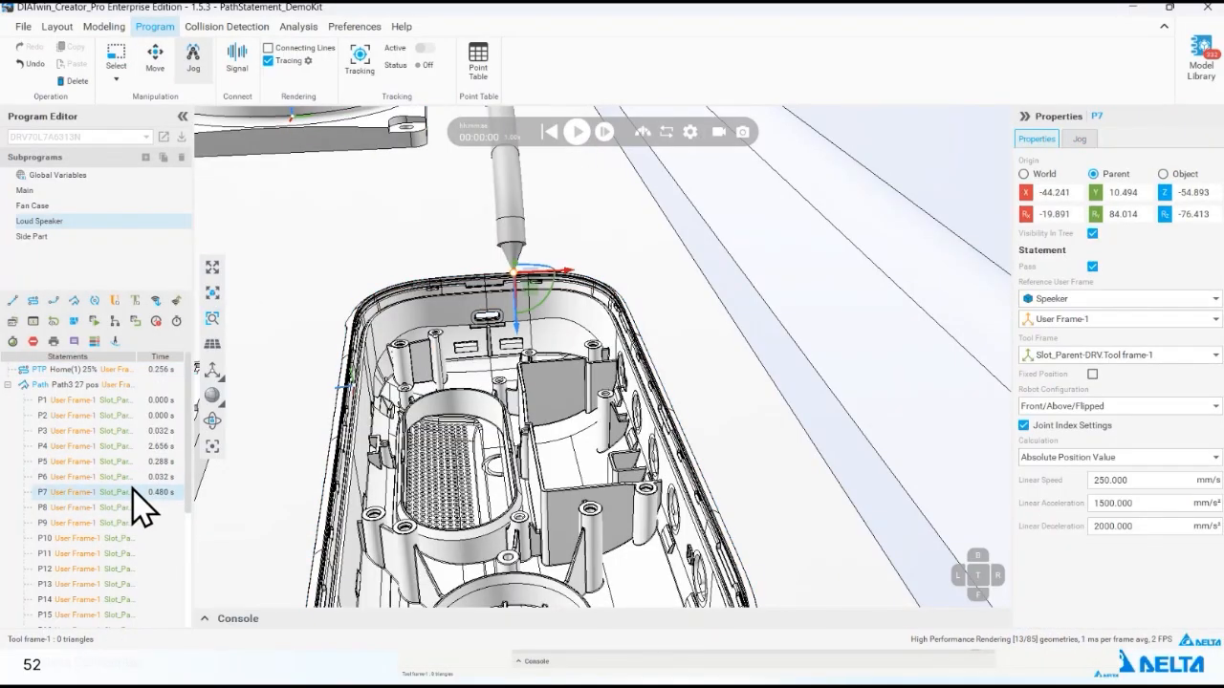
{"action": "scroll", "coordinate": [141, 530], "scroll_direction": "down", "scroll_amount": 3}
{"action": "left_click", "coordinate": [137, 480]}
{"action": "scroll", "coordinate": [137, 489], "scroll_direction": "up", "scroll_amount": 1}
{"action": "left_click", "coordinate": [139, 492]}
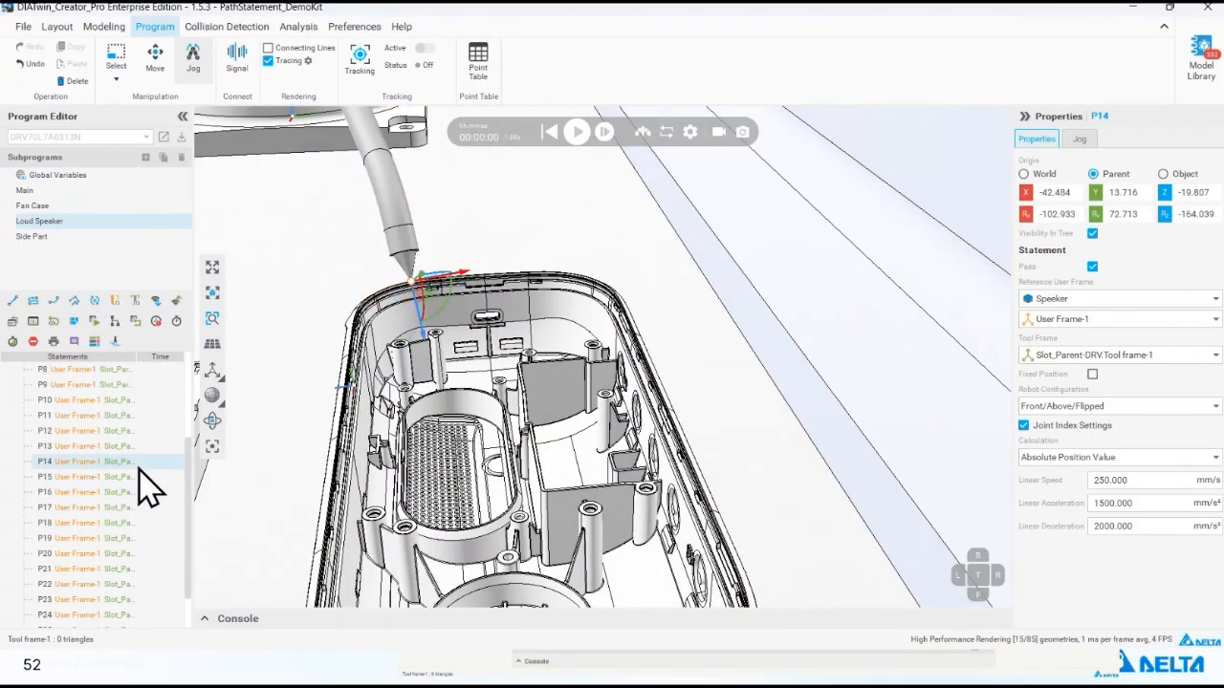
- Select Path3 positions P1 through P16 and offset them by 1 along the Z axis of the Object coordinates
{"action": "scroll", "coordinate": [143, 490], "scroll_direction": "up", "scroll_amount": 3}
{"action": "left_click", "coordinate": [119, 405], "text": "shift"}
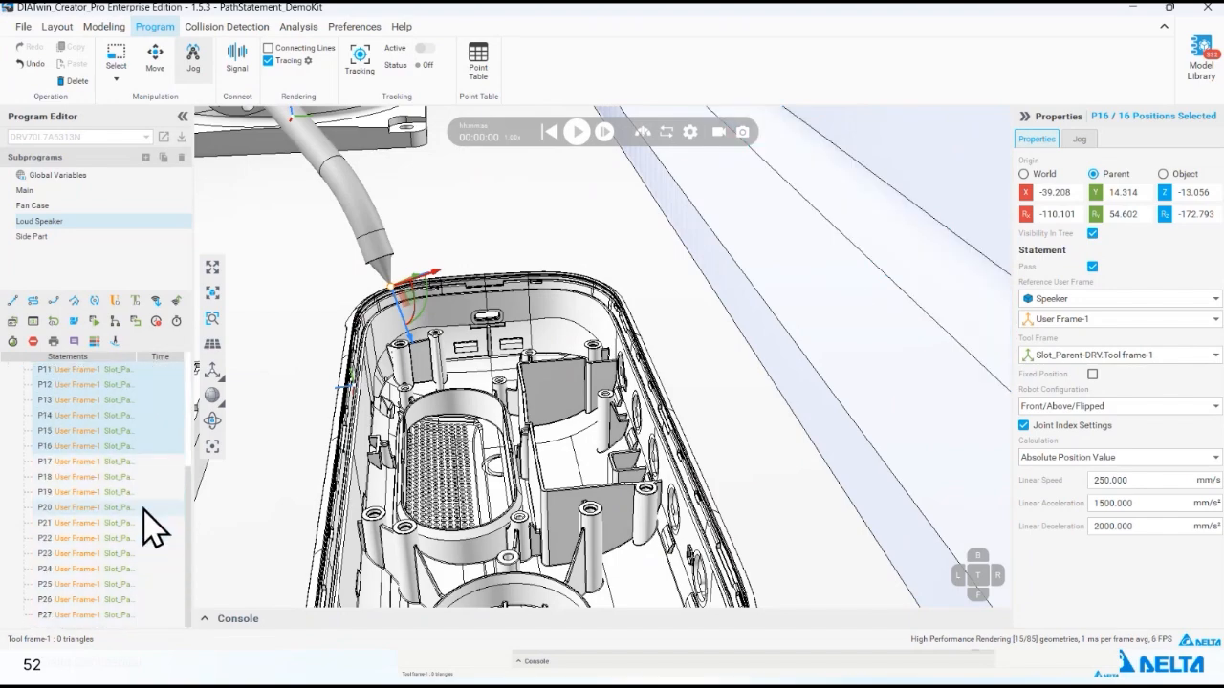
{"action": "scroll", "coordinate": [164, 449], "scroll_direction": "down", "scroll_amount": 1}
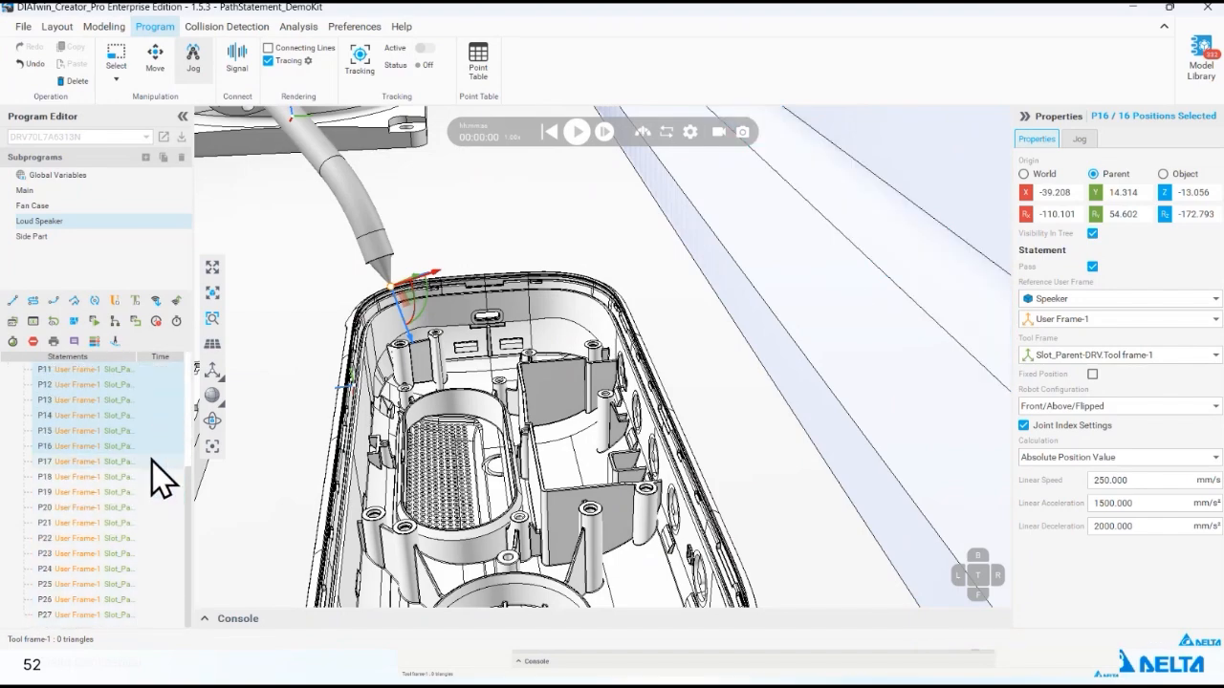
{"action": "left_click", "coordinate": [1164, 176]}
{"action": "left_click", "coordinate": [1184, 192]}
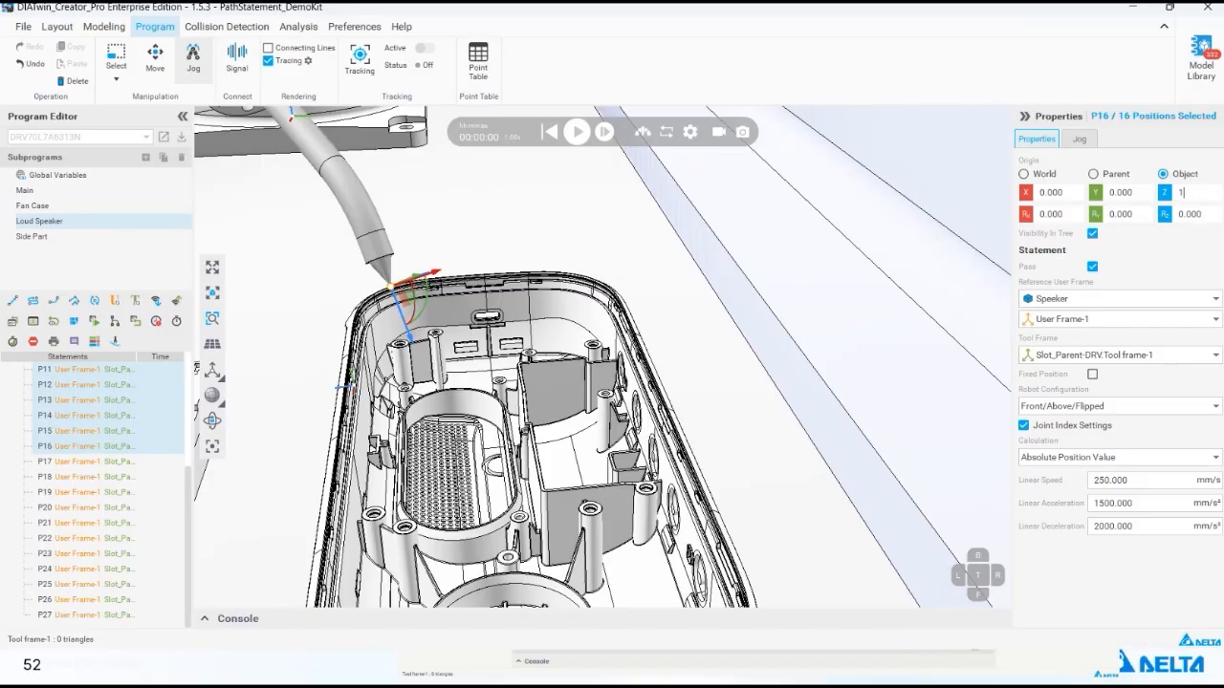
{"action": "key", "text": "Return"}
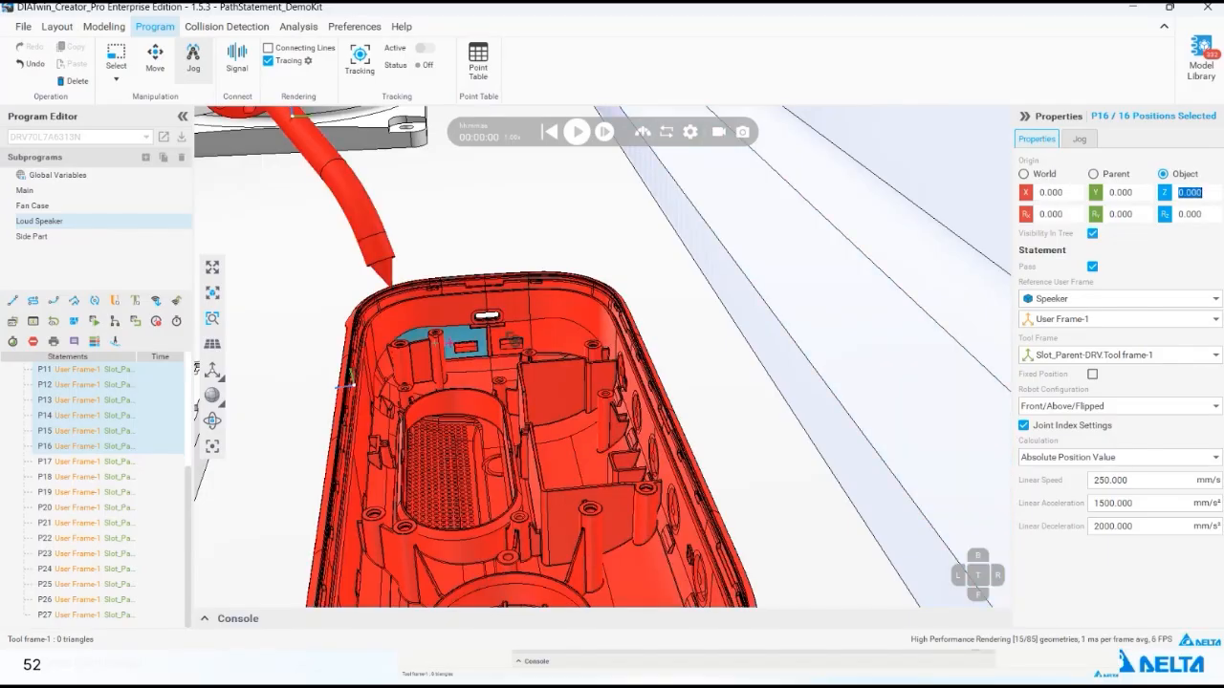
- Switch to Move mode and apply another Object Z offset of 1 to positions P1 through P16
{"action": "right_click_drag", "start_coordinate": [508, 339], "coordinate": [472, 323]}
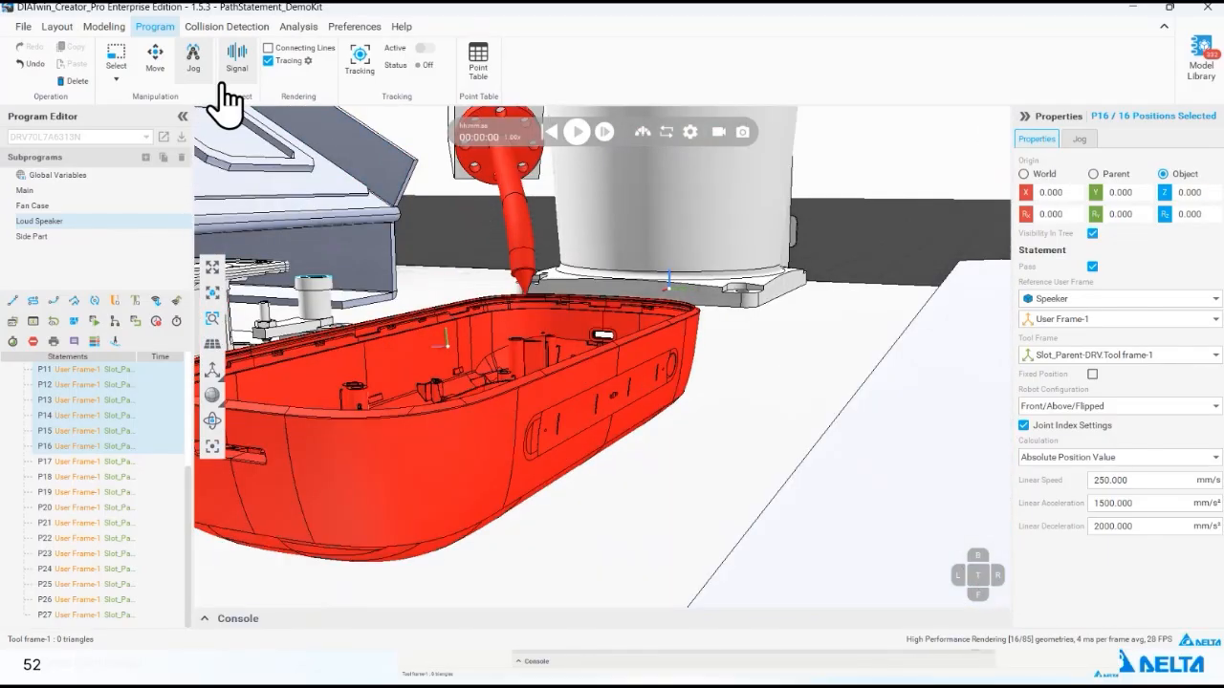
{"action": "left_click", "coordinate": [155, 59]}
{"action": "left_click", "coordinate": [1191, 192]}
{"action": "type", "text": "1"}
{"action": "key", "text": "Return"}
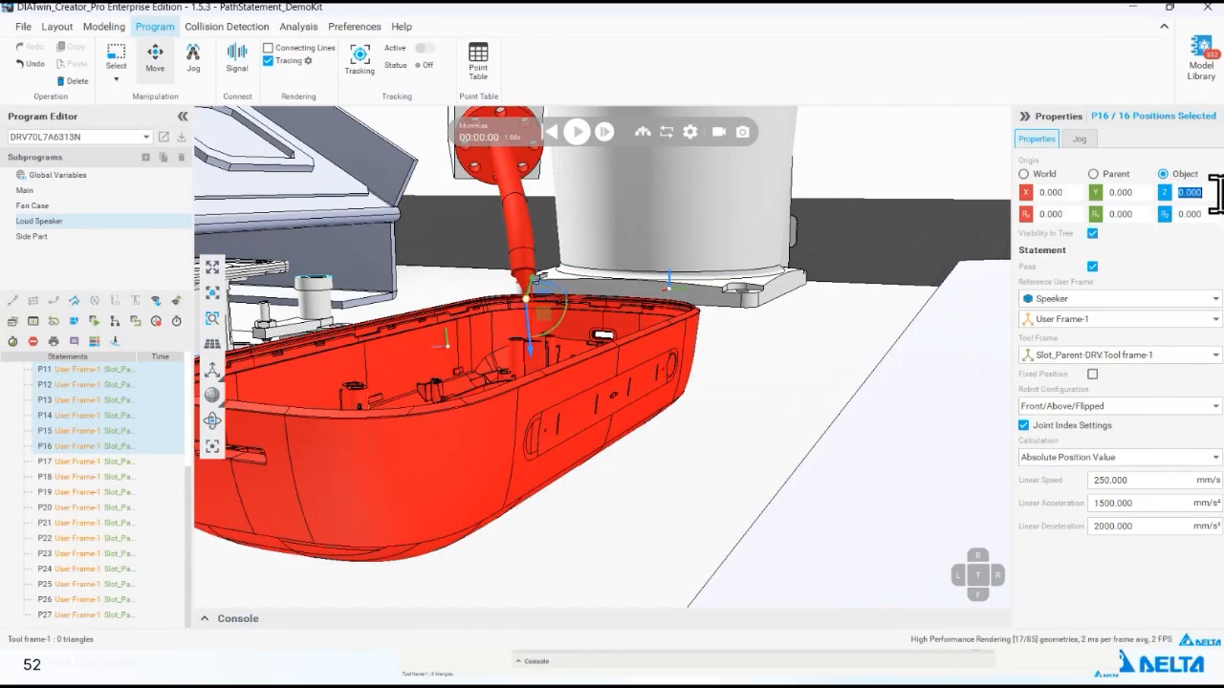
- Raise the selected positions by 2 along the World Z axis by adding +2 to the current Z value
{"action": "middle_click_drag", "start_coordinate": [447, 375], "coordinate": [702, 426]}
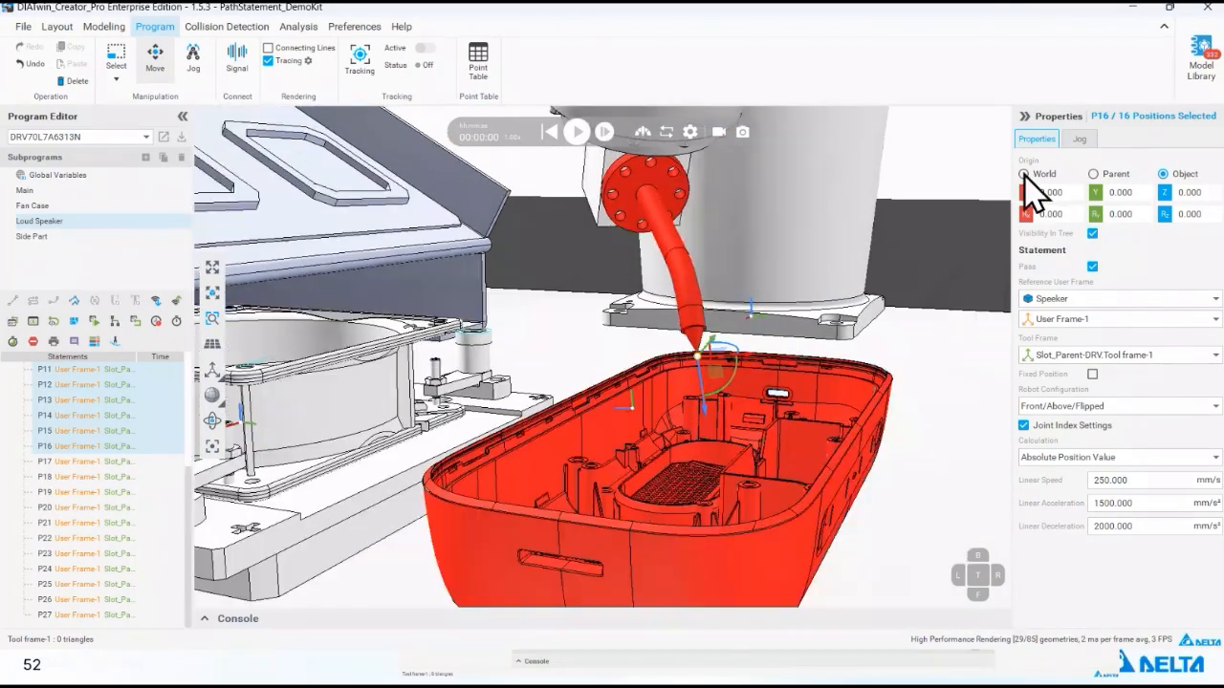
{"action": "left_click", "coordinate": [1024, 174]}
{"action": "double_click", "coordinate": [1195, 192]}
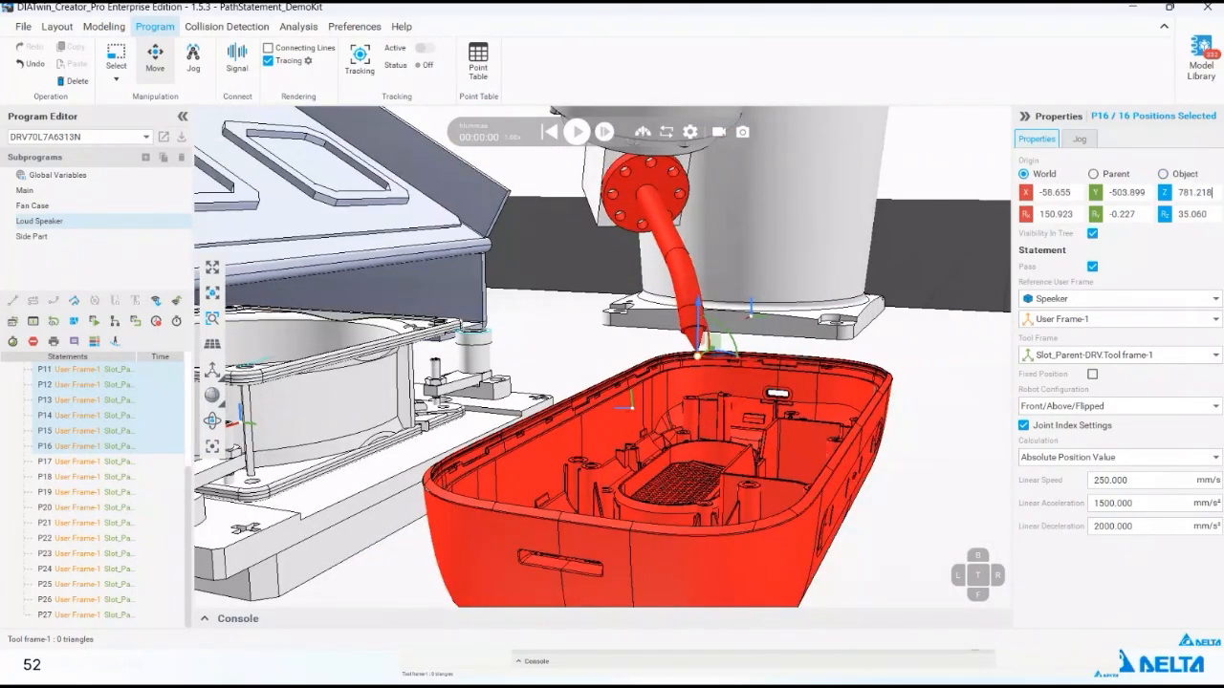
{"action": "type", "text": "+2"}
{"action": "key", "text": "Return"}
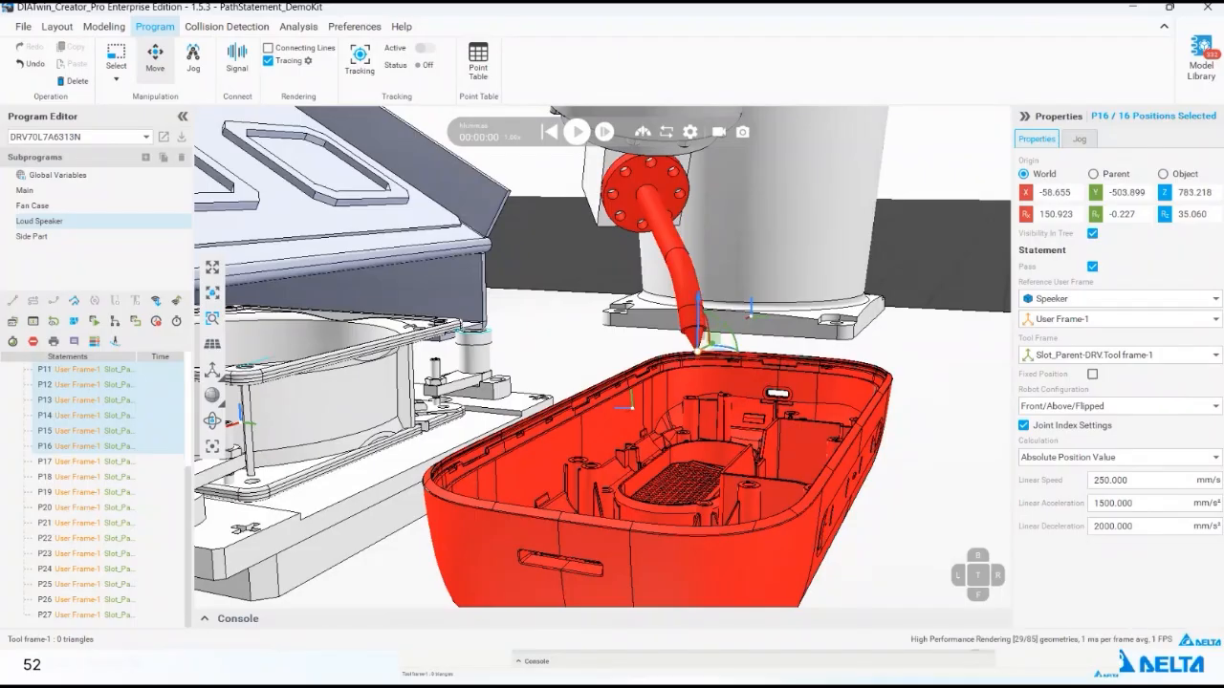
- Simulate the Loud Speaker subprogram from the Home(1) statement, check the expanded console for collision messages, and reset the simulation
{"action": "left_click", "coordinate": [578, 134]}
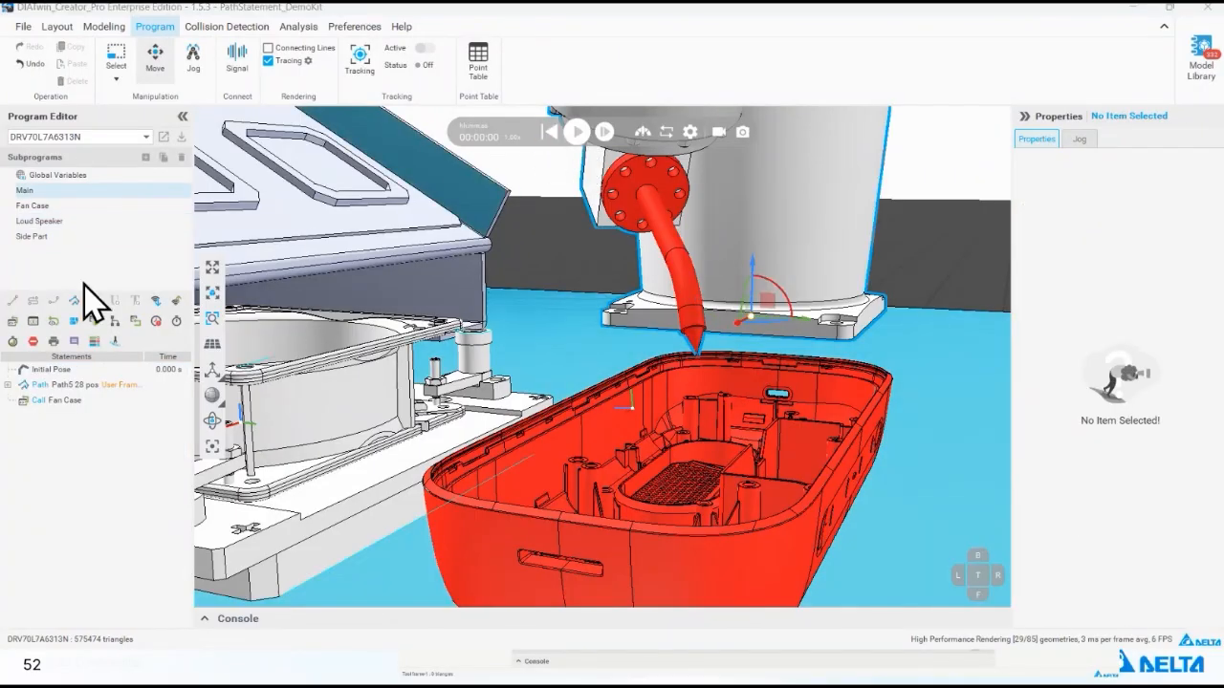
{"action": "left_click", "coordinate": [77, 221]}
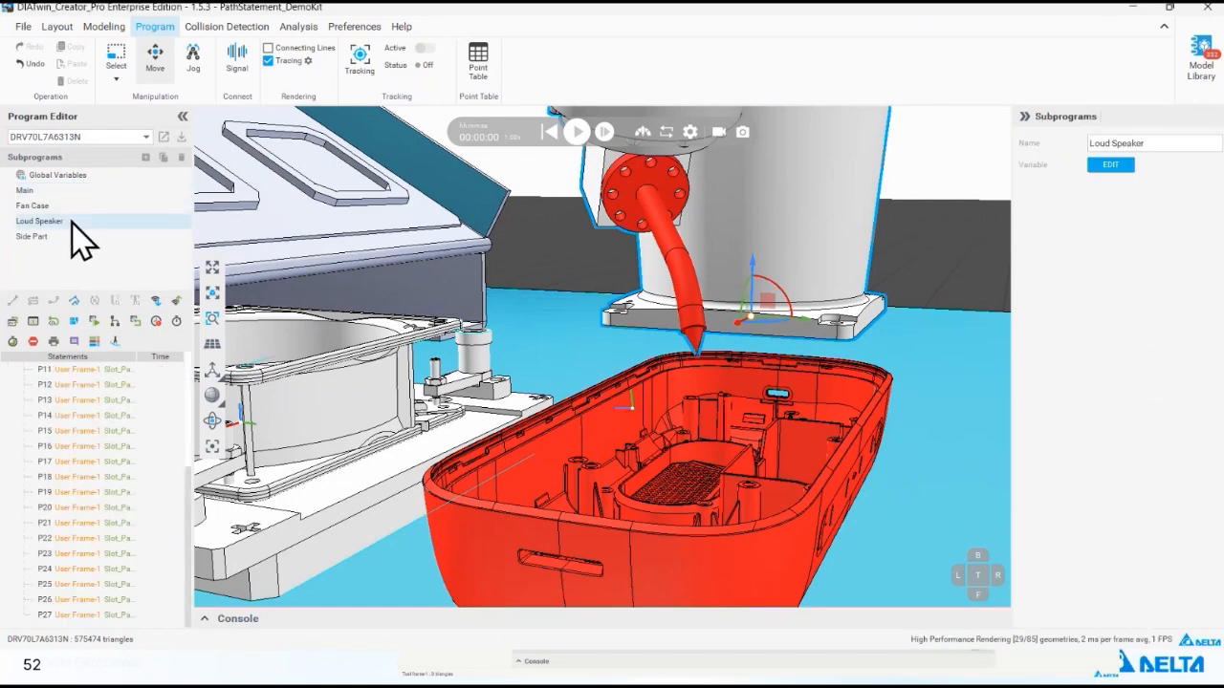
{"action": "scroll", "coordinate": [103, 388], "scroll_direction": "up", "scroll_amount": 4}
{"action": "left_click", "coordinate": [99, 371]}
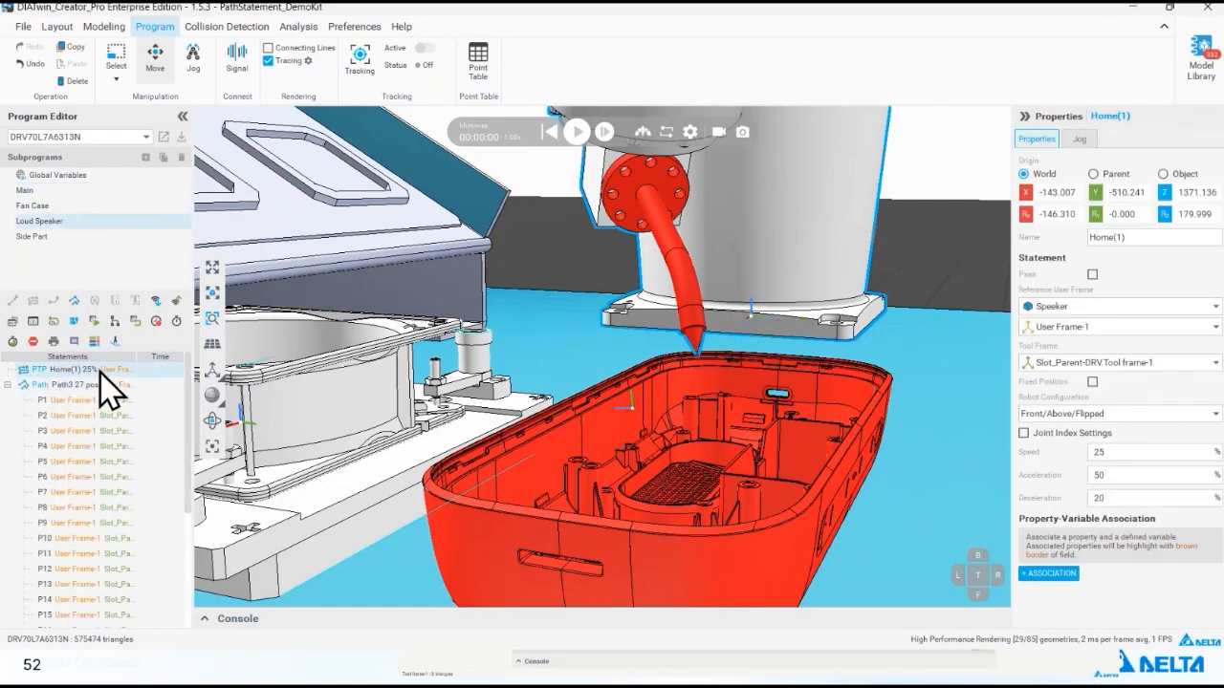
{"action": "left_click", "coordinate": [410, 392]}
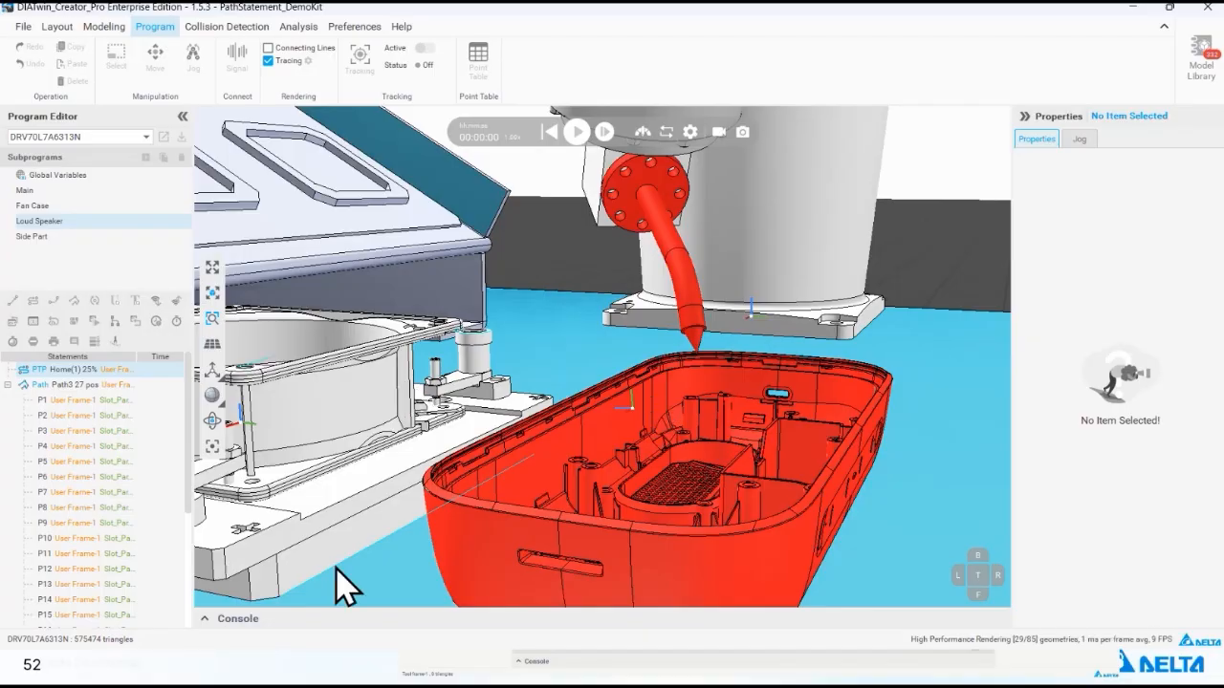
{"action": "left_click", "coordinate": [205, 618]}
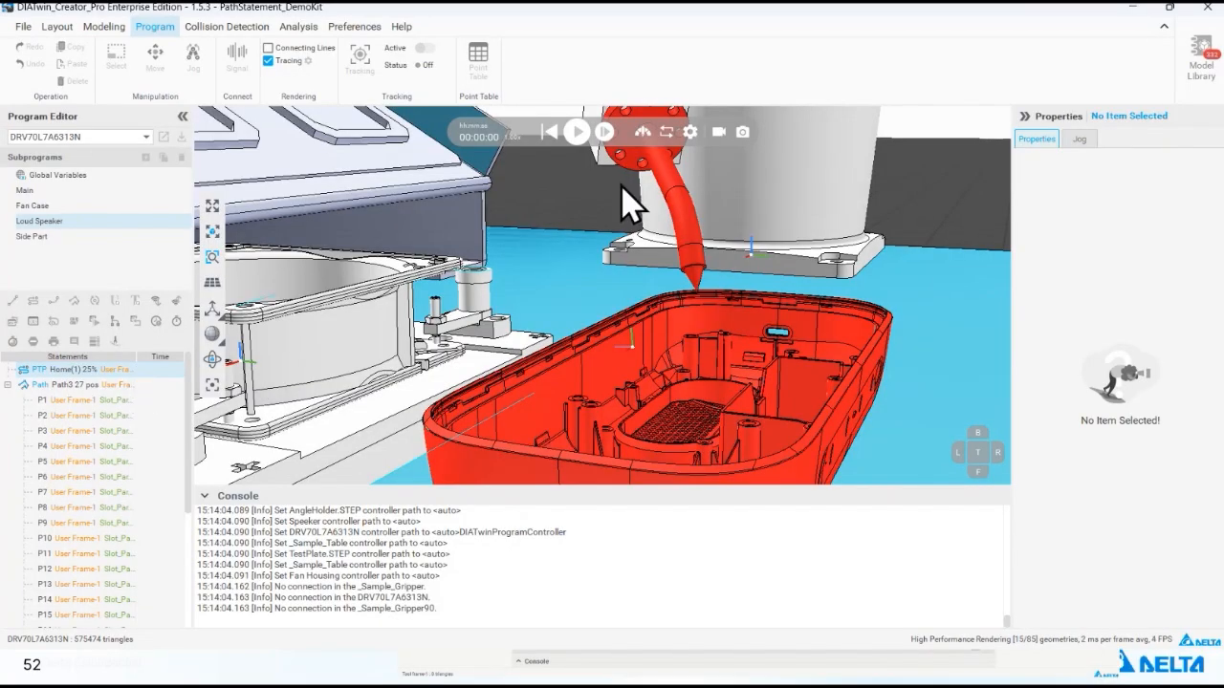
{"action": "left_click", "coordinate": [548, 133]}
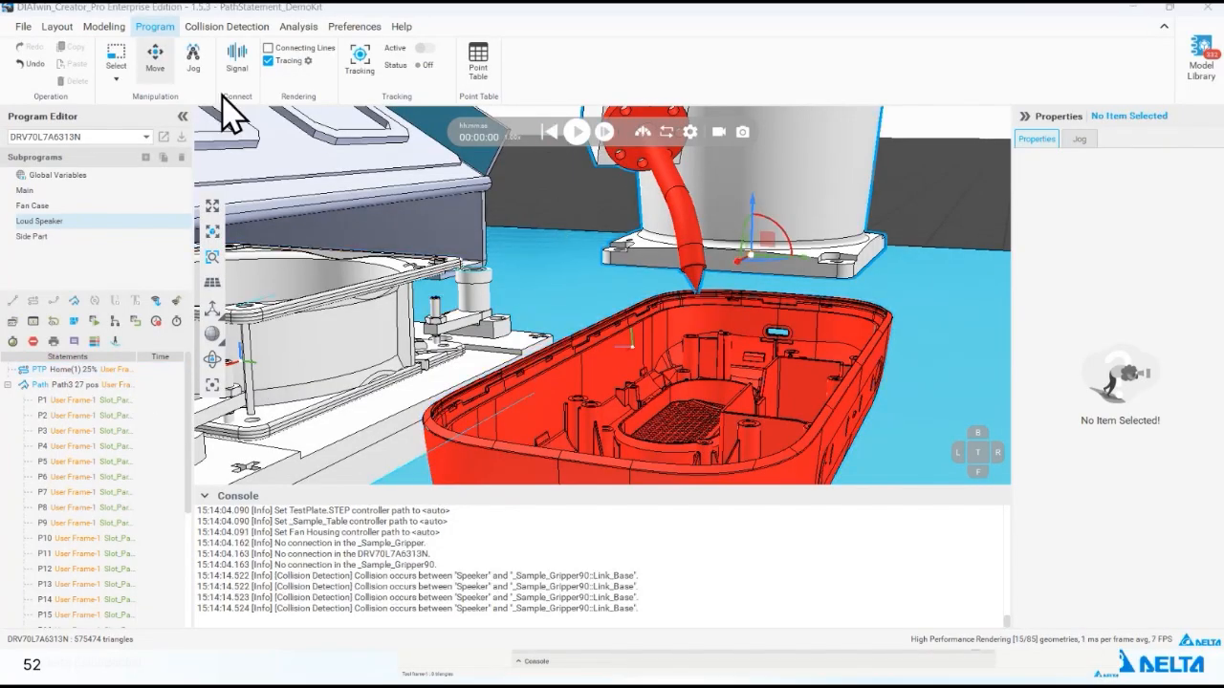
- Jog the tool frame clear of the Speeker rim and examine the gap between the tip and the rim up close
{"action": "left_click", "coordinate": [193, 57]}
{"action": "left_click_drag", "start_coordinate": [704, 342], "coordinate": [702, 333]}
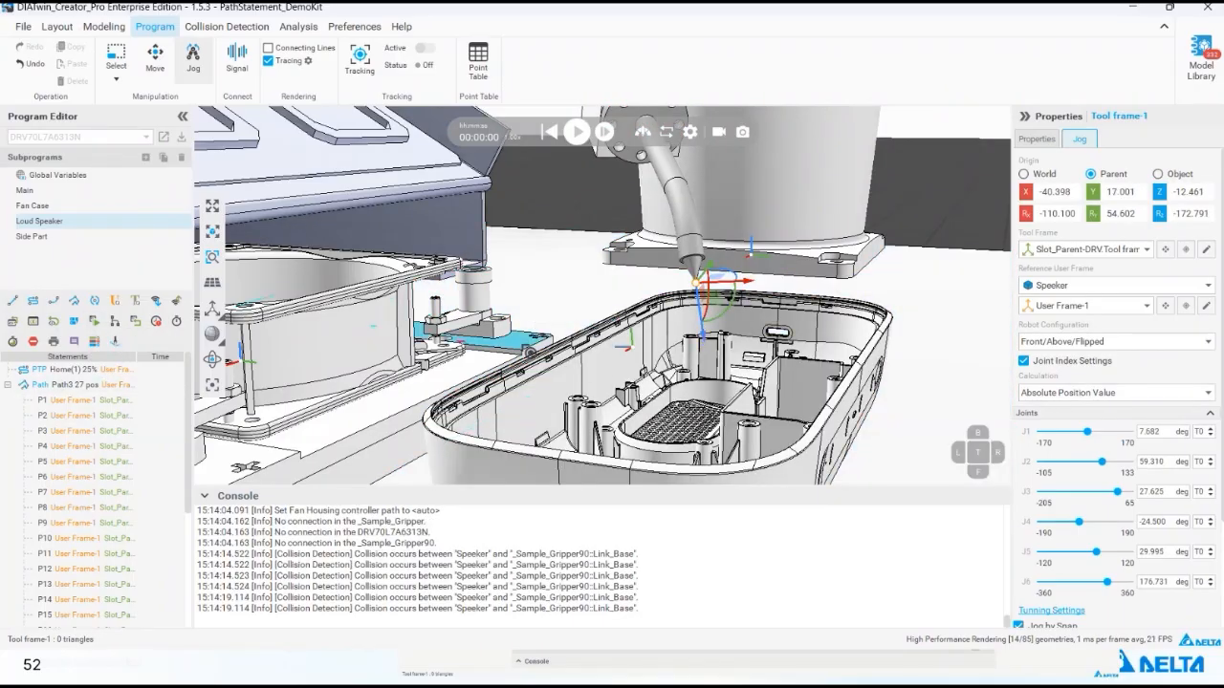
{"action": "right_click_drag", "start_coordinate": [709, 327], "coordinate": [812, 327]}
{"action": "scroll", "coordinate": [685, 300], "scroll_direction": "up", "scroll_amount": 5}
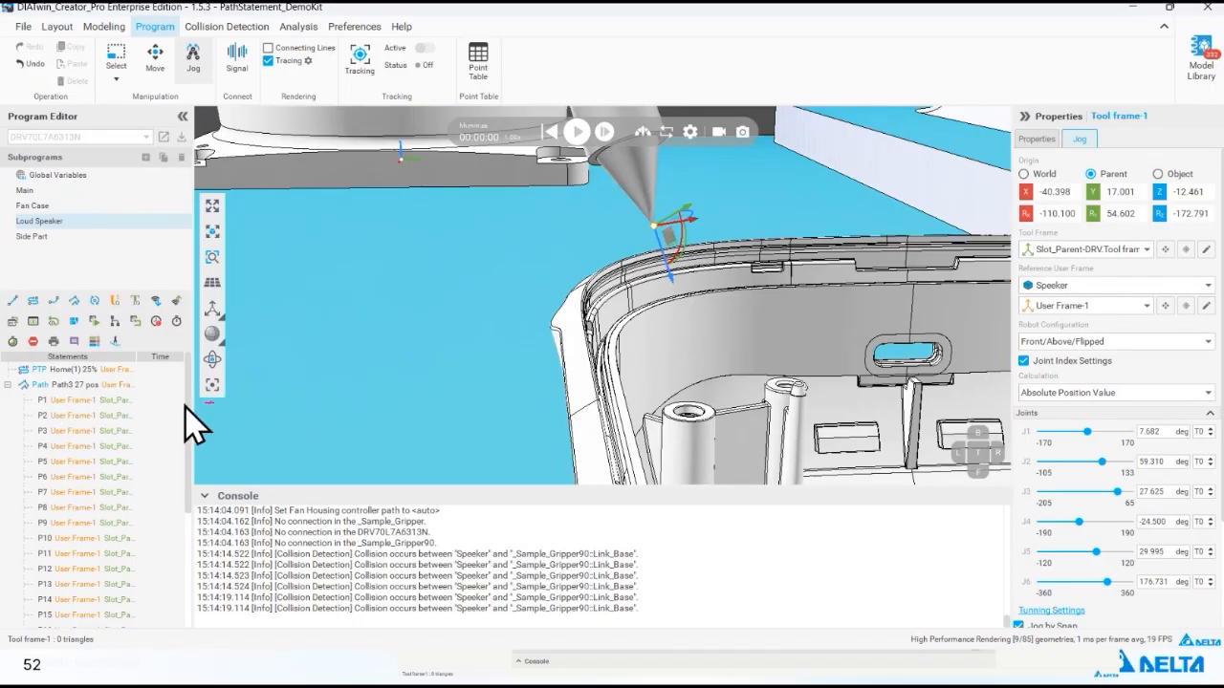
{"action": "middle_click_drag", "start_coordinate": [724, 315], "coordinate": [469, 260]}
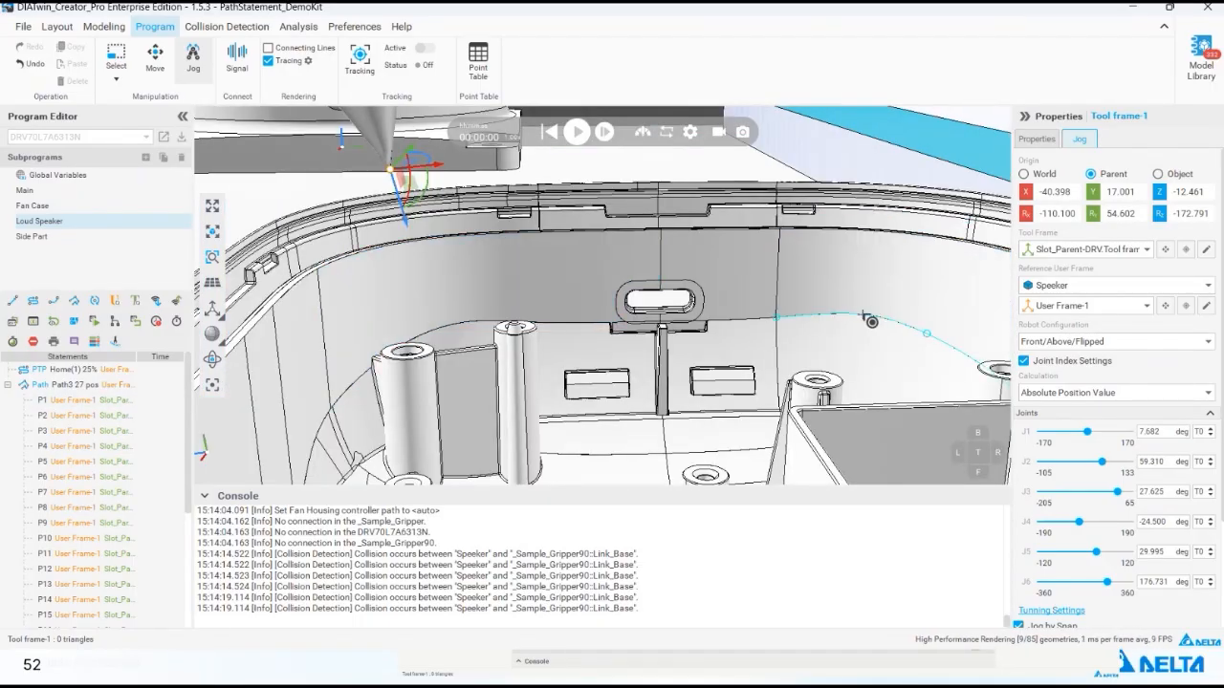
- Examine the tool against the Speeker's inner walls at Path3 positions P20 and P23
{"action": "scroll", "coordinate": [865, 316], "scroll_direction": "down", "scroll_amount": 2}
{"action": "scroll", "coordinate": [56, 464], "scroll_direction": "down", "scroll_amount": 4}
{"action": "left_click", "coordinate": [107, 507]}
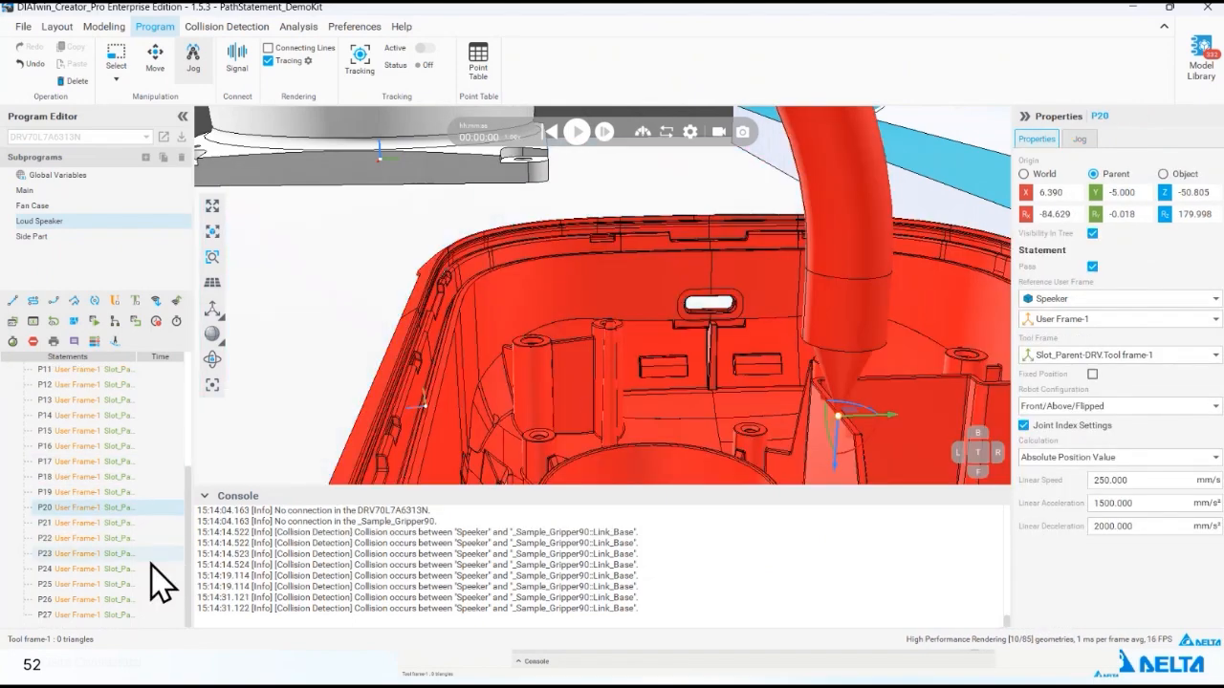
{"action": "left_click", "coordinate": [150, 558]}
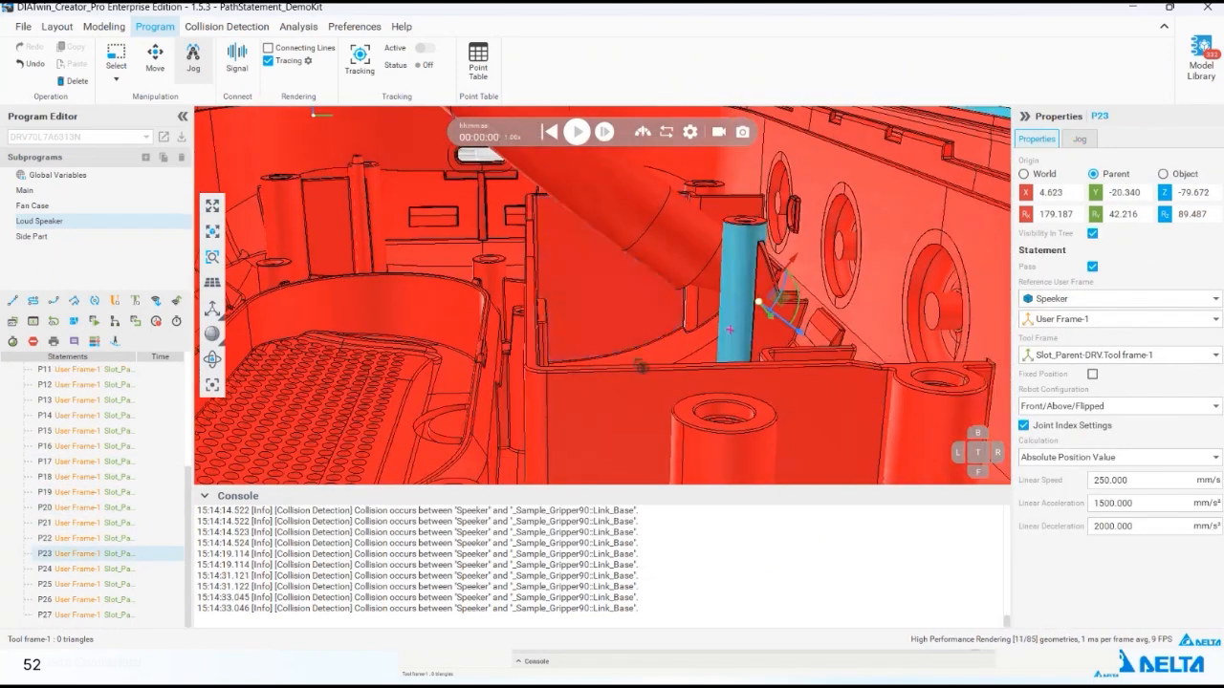
{"action": "mouse_move", "coordinate": [644, 371]}
{"action": "right_mouse_down"}
{"action": "mouse_move", "coordinate": [702, 383]}
{"action": "mouse_move", "coordinate": [646, 394]}
{"action": "right_mouse_up"}
- Select position P24 and, in Move mode, rotate its orientation to an Ry of about 73.5 degrees, checking the tool in Jog mode
{"action": "left_click", "coordinate": [131, 569]}
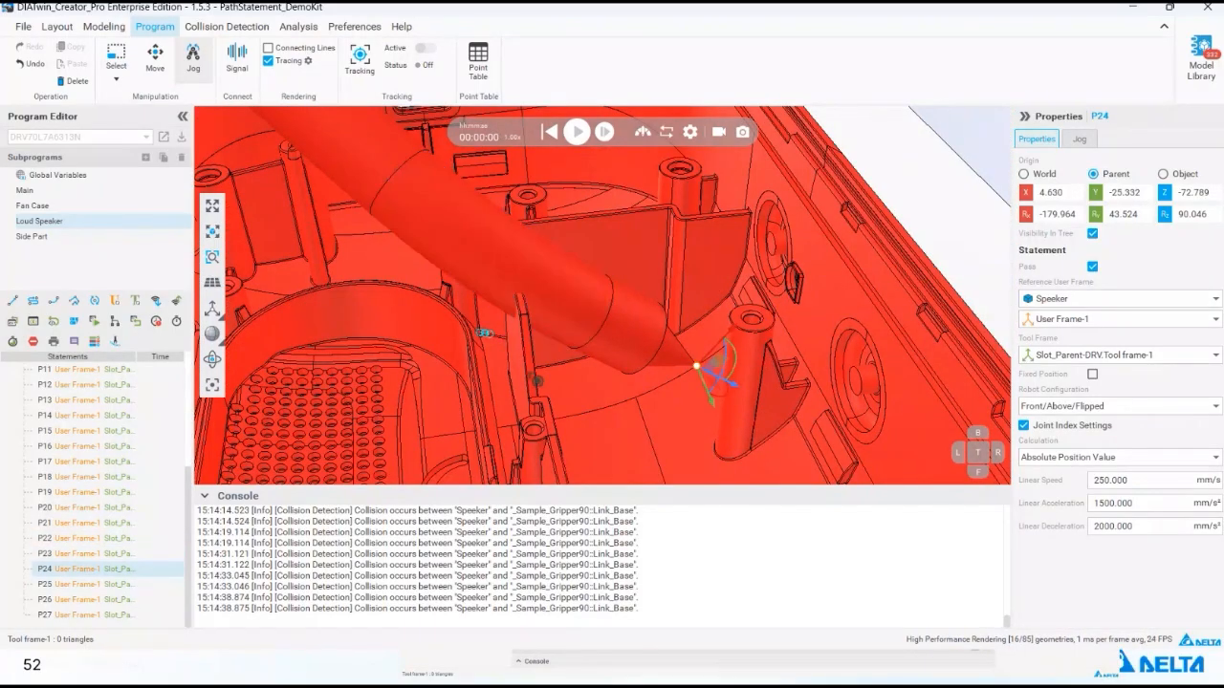
{"action": "right_click_drag", "start_coordinate": [554, 376], "coordinate": [596, 350]}
{"action": "right_click_drag", "start_coordinate": [631, 276], "coordinate": [549, 338]}
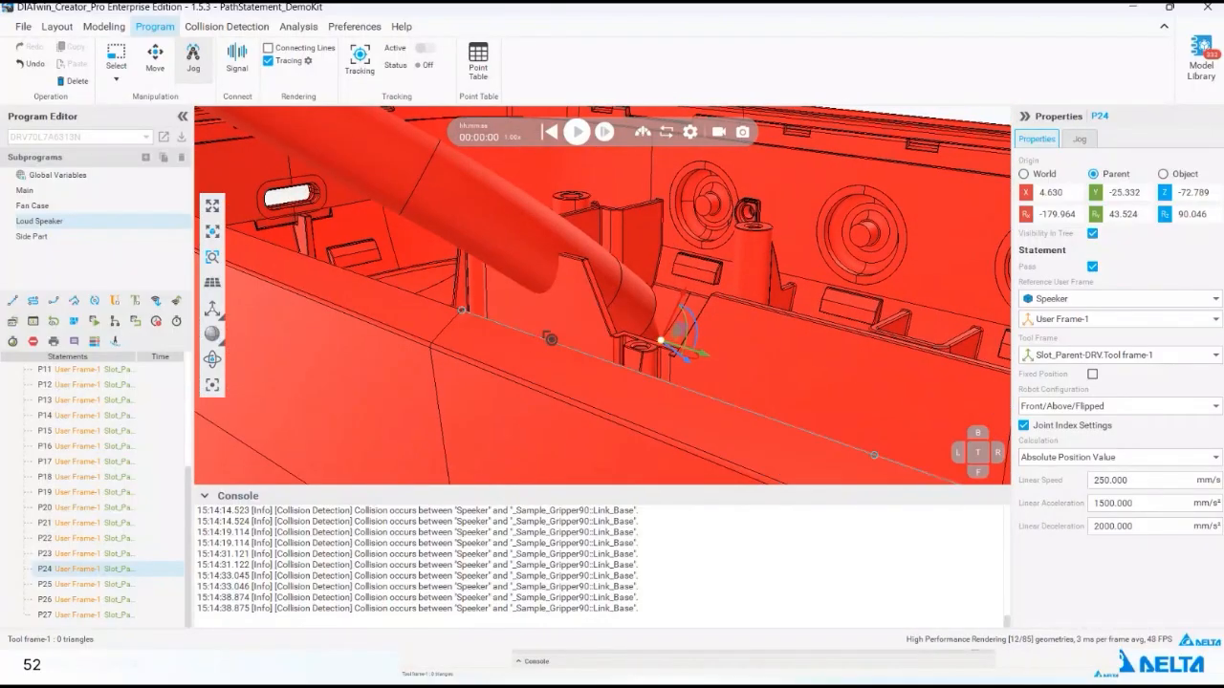
{"action": "right_click_drag", "start_coordinate": [478, 316], "coordinate": [528, 254]}
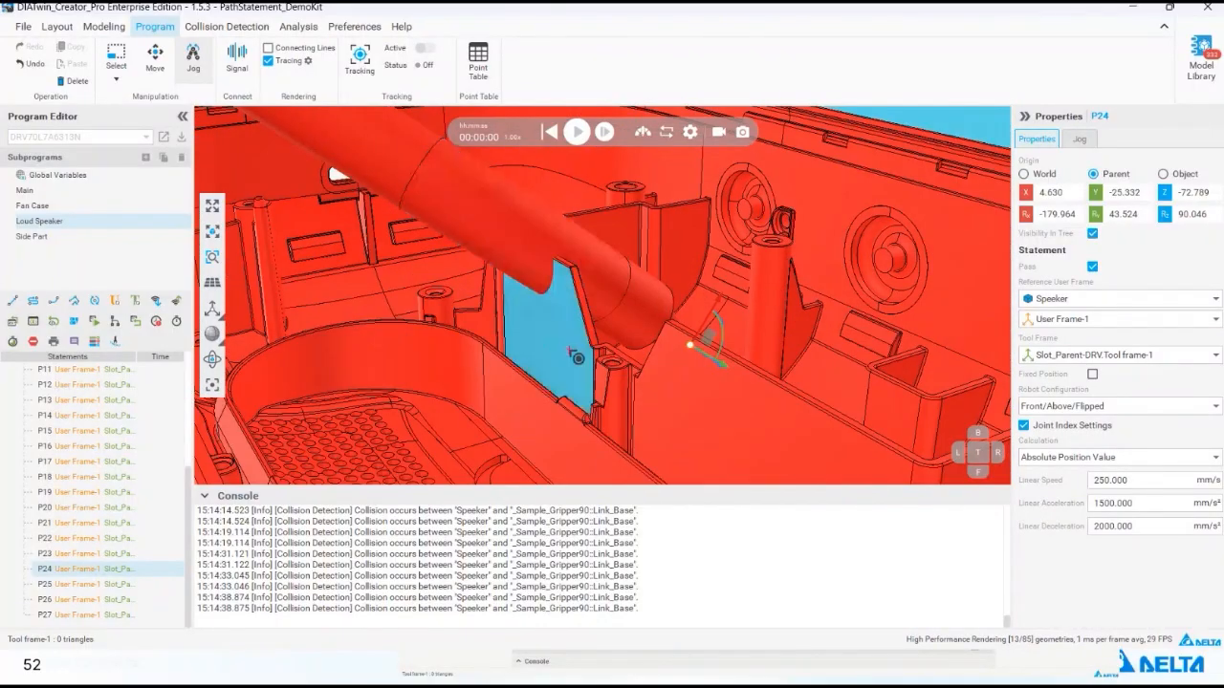
{"action": "left_click", "coordinate": [155, 55]}
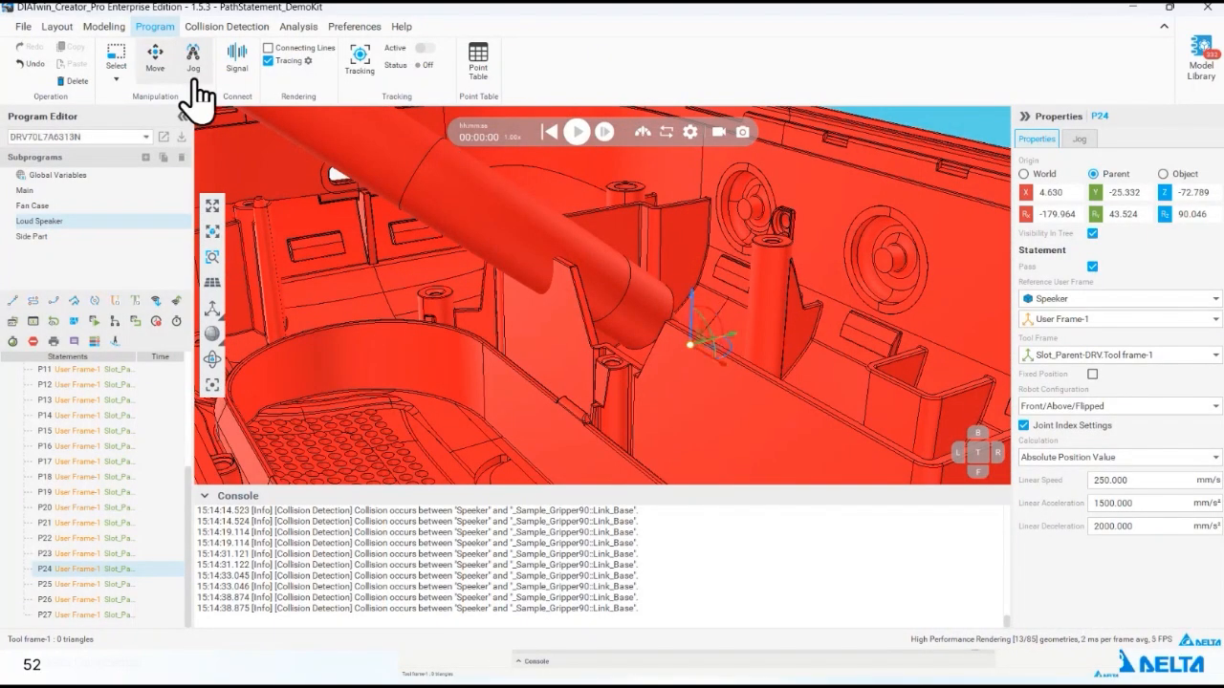
{"action": "mouse_move", "coordinate": [765, 293]}
{"action": "right_mouse_down"}
{"action": "mouse_move", "coordinate": [745, 299]}
{"action": "mouse_move", "coordinate": [750, 284]}
{"action": "right_mouse_up"}
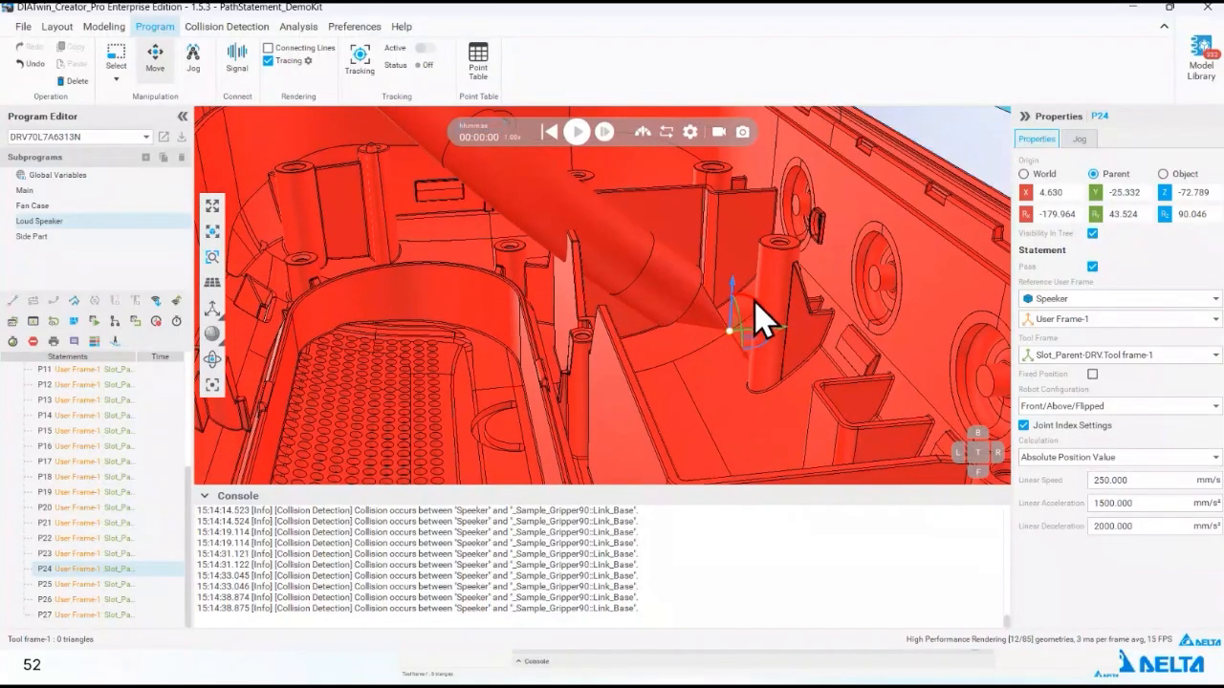
{"action": "mouse_move", "coordinate": [755, 298]}
{"action": "left_mouse_down"}
{"action": "mouse_move", "coordinate": [765, 309]}
{"action": "mouse_move", "coordinate": [755, 306]}
{"action": "left_mouse_up"}
{"action": "left_click", "coordinate": [196, 74]}
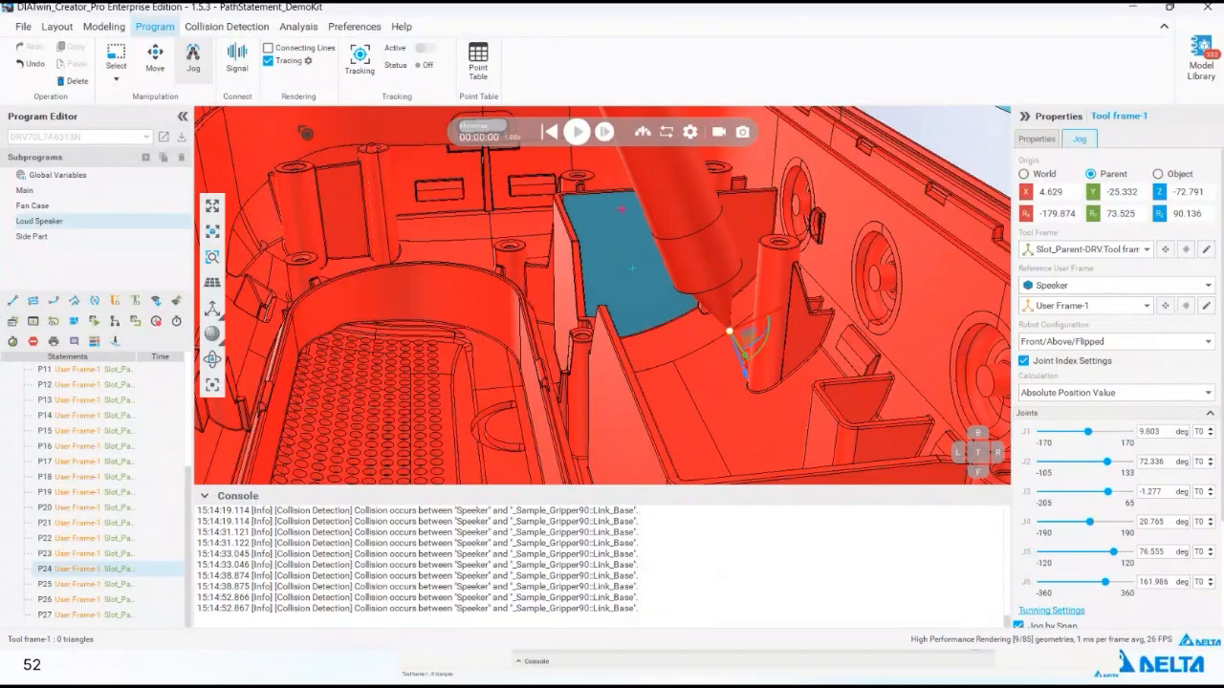
- Raise position P24 to a parent Y of about -23.34 in Move mode and inspect the tool's clearance in Jog mode
{"action": "left_click", "coordinate": [196, 72]}
{"action": "left_click_drag", "start_coordinate": [733, 289], "coordinate": [734, 276]}
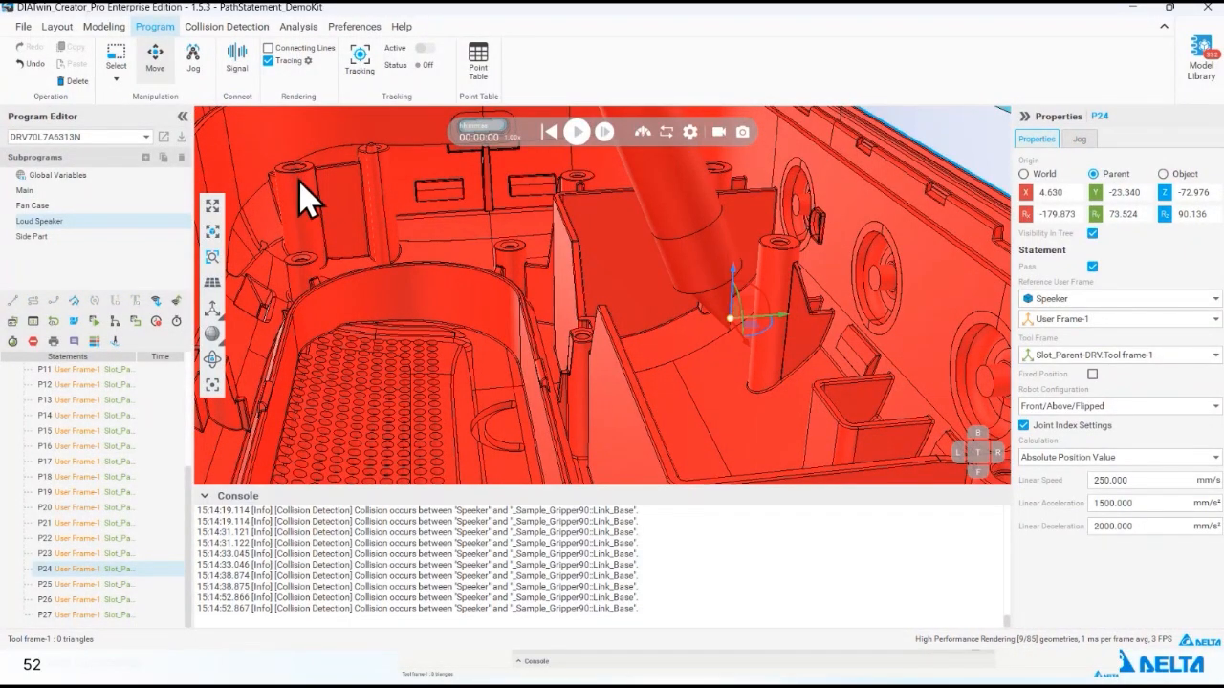
{"action": "left_click", "coordinate": [195, 70]}
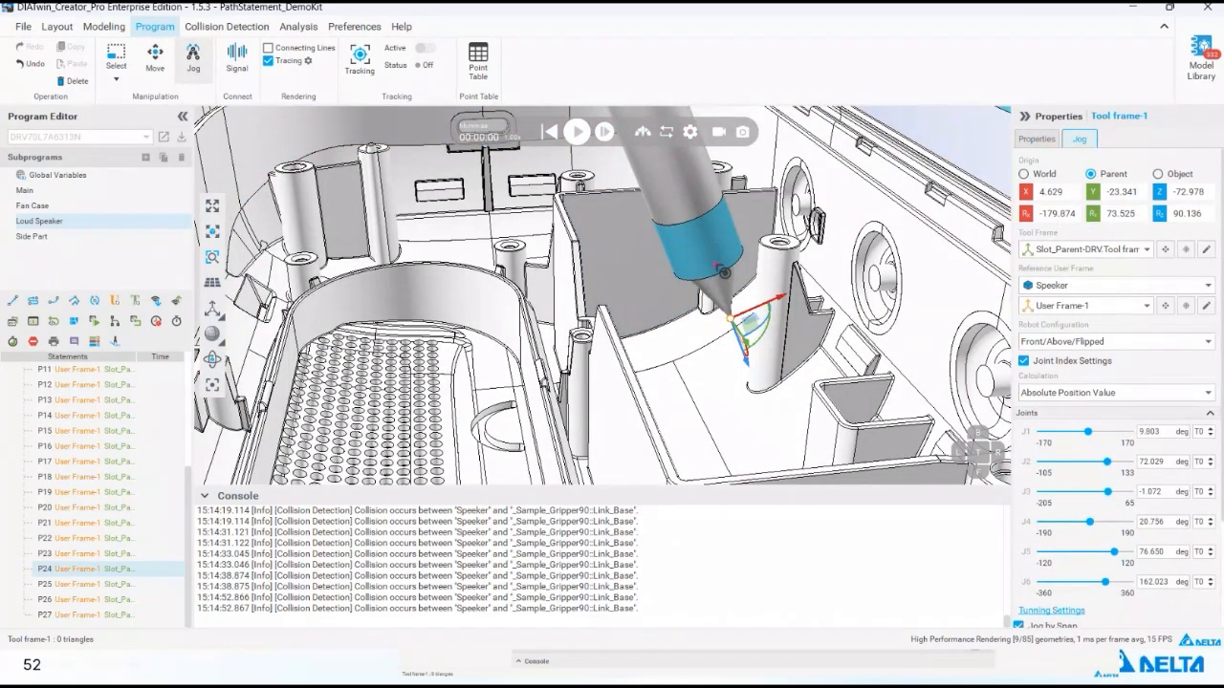
{"action": "right_click_drag", "start_coordinate": [722, 272], "coordinate": [700, 287]}
{"action": "scroll", "coordinate": [688, 302], "scroll_direction": "down", "scroll_amount": 3}
{"action": "right_click_drag", "start_coordinate": [663, 334], "coordinate": [590, 340]}
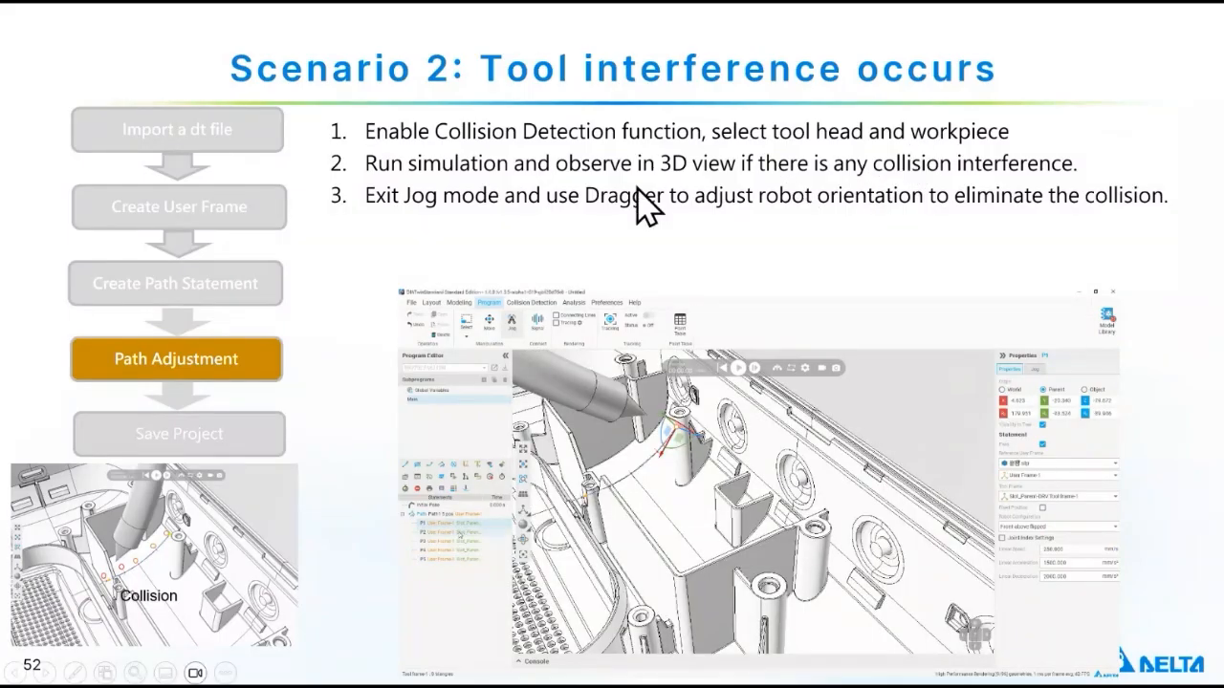
{"action": "left_click", "coordinate": [638, 187]}
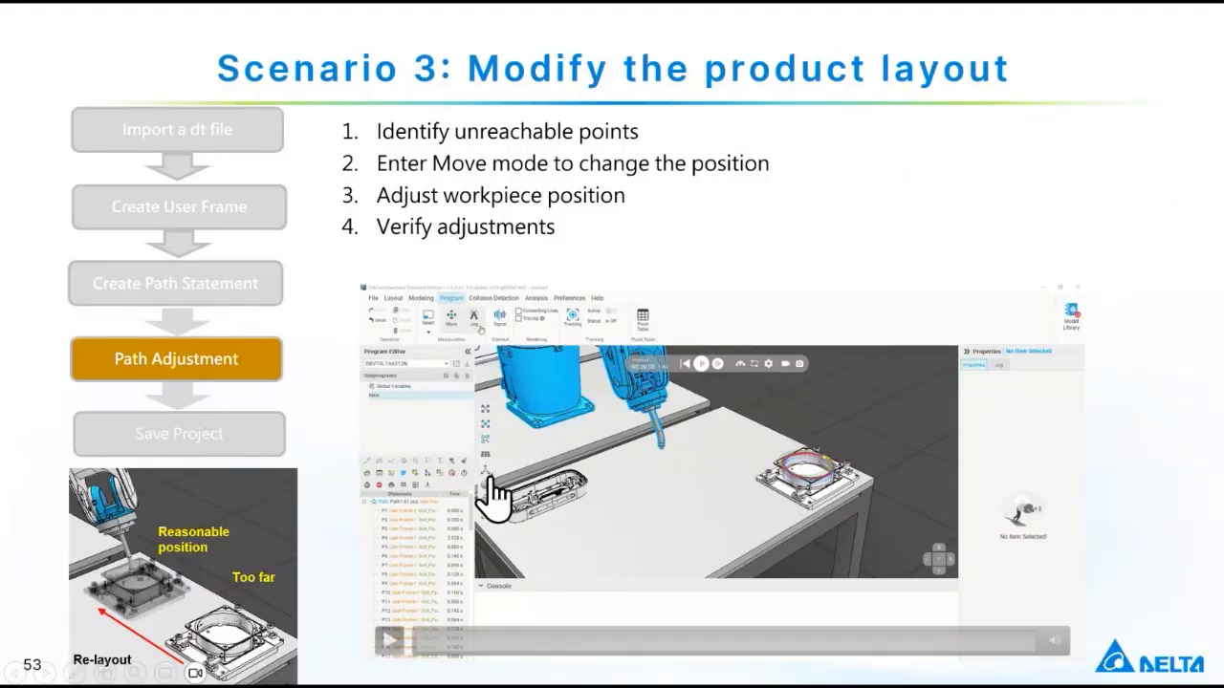
{"action": "left_click", "coordinate": [389, 640]}
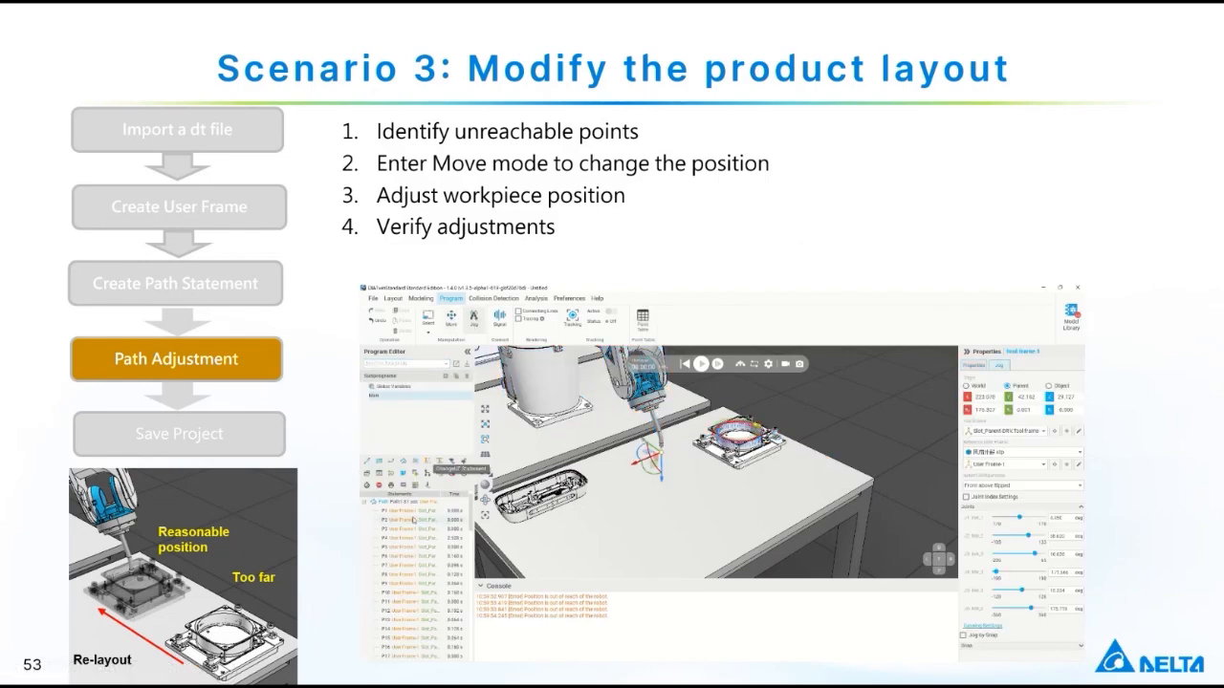
- Switch back to DIATwin Creator Pro and open the Fan Case subprogram
{"action": "key", "text": "alt+Tab"}
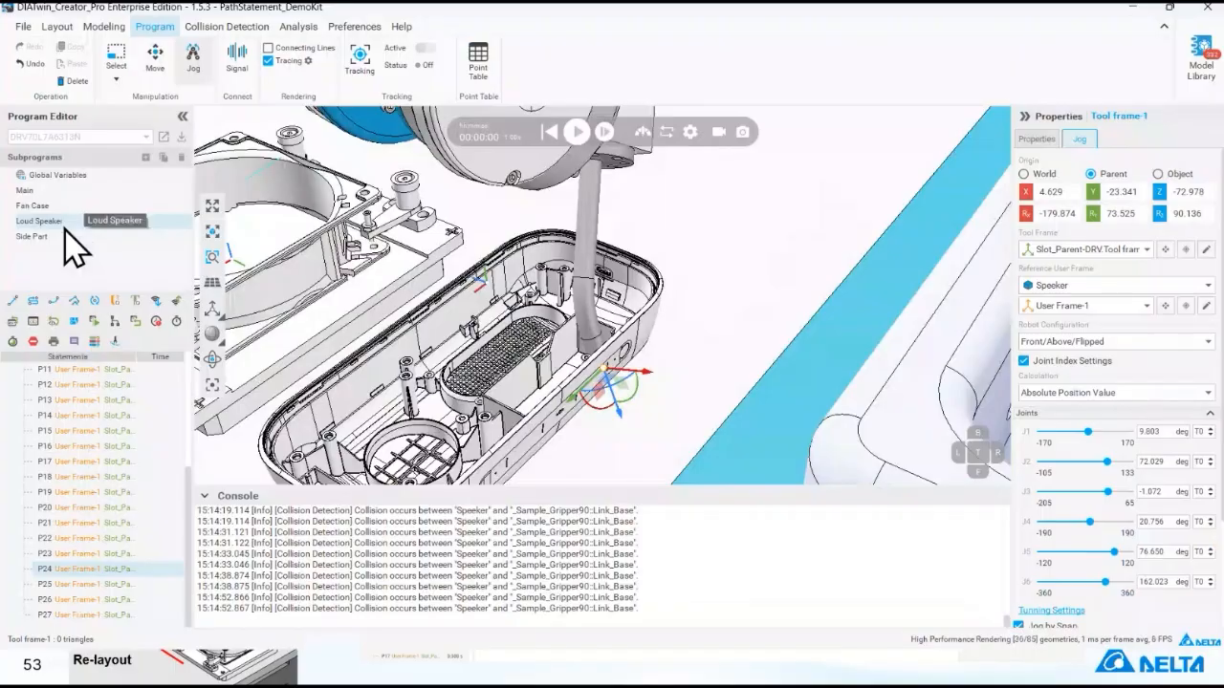
{"action": "left_click", "coordinate": [58, 221]}
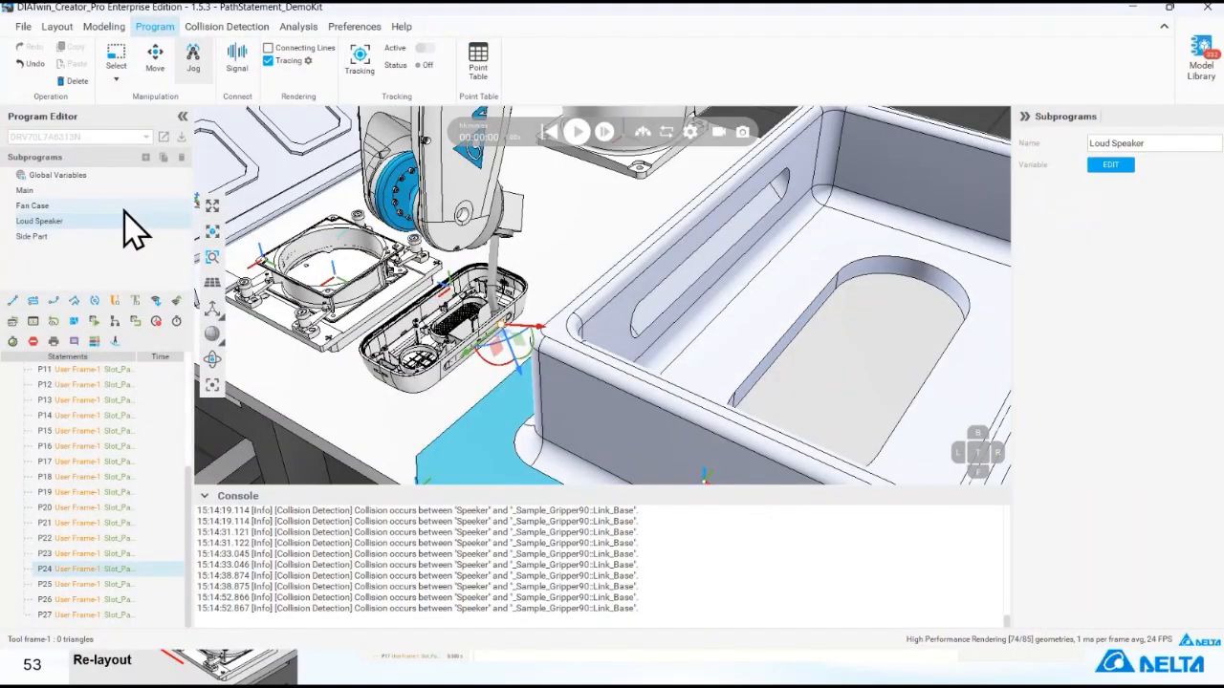
{"action": "left_click", "coordinate": [120, 207]}
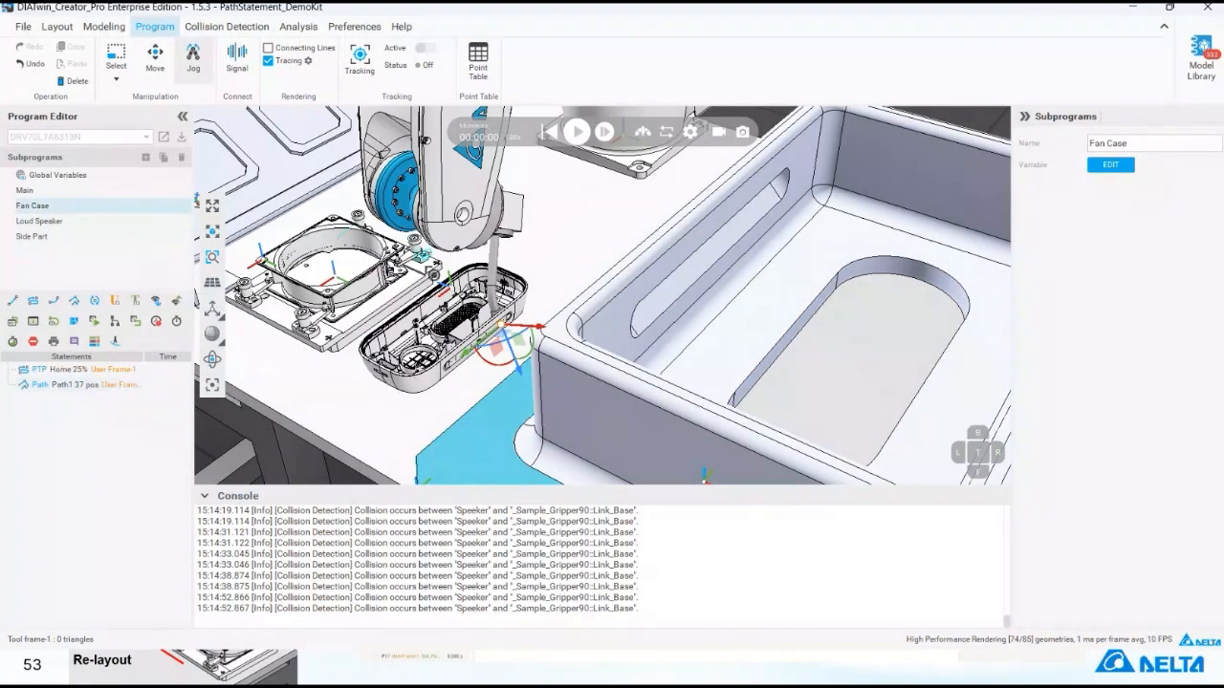
- Return to the layout and move the Fan Housing across the table, closer to the robot base
{"action": "left_click", "coordinate": [57, 27]}
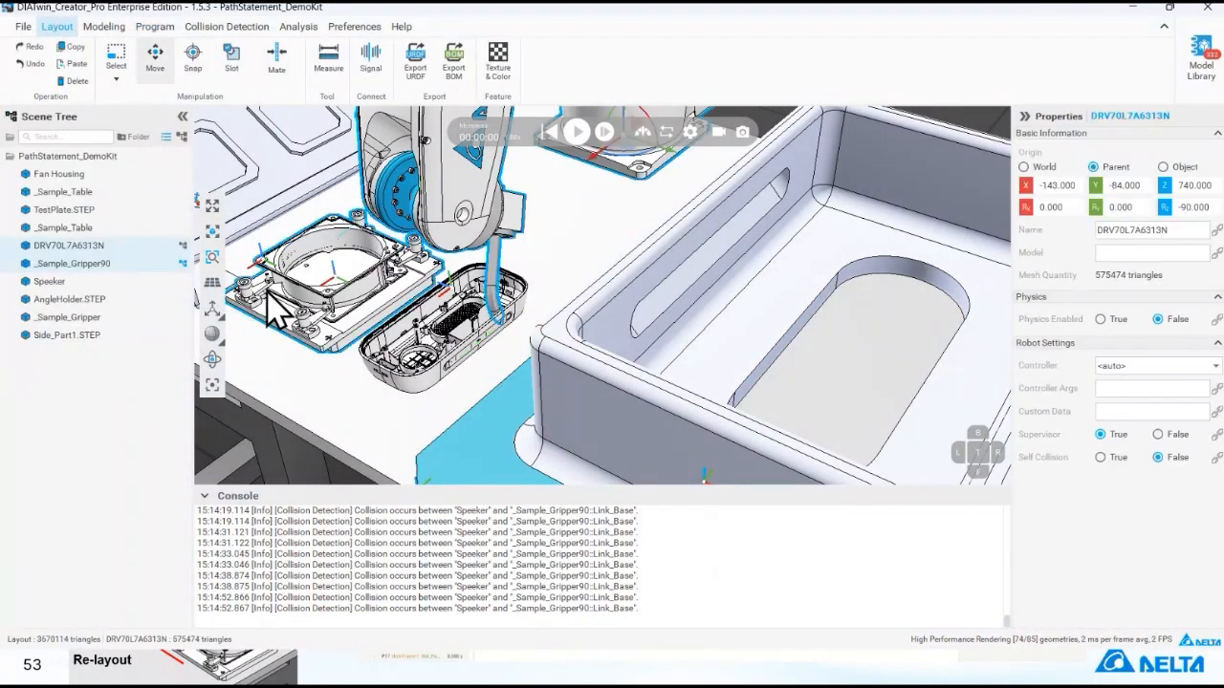
{"action": "left_click", "coordinate": [342, 319]}
{"action": "scroll", "coordinate": [335, 294], "scroll_direction": "down", "scroll_amount": 1}
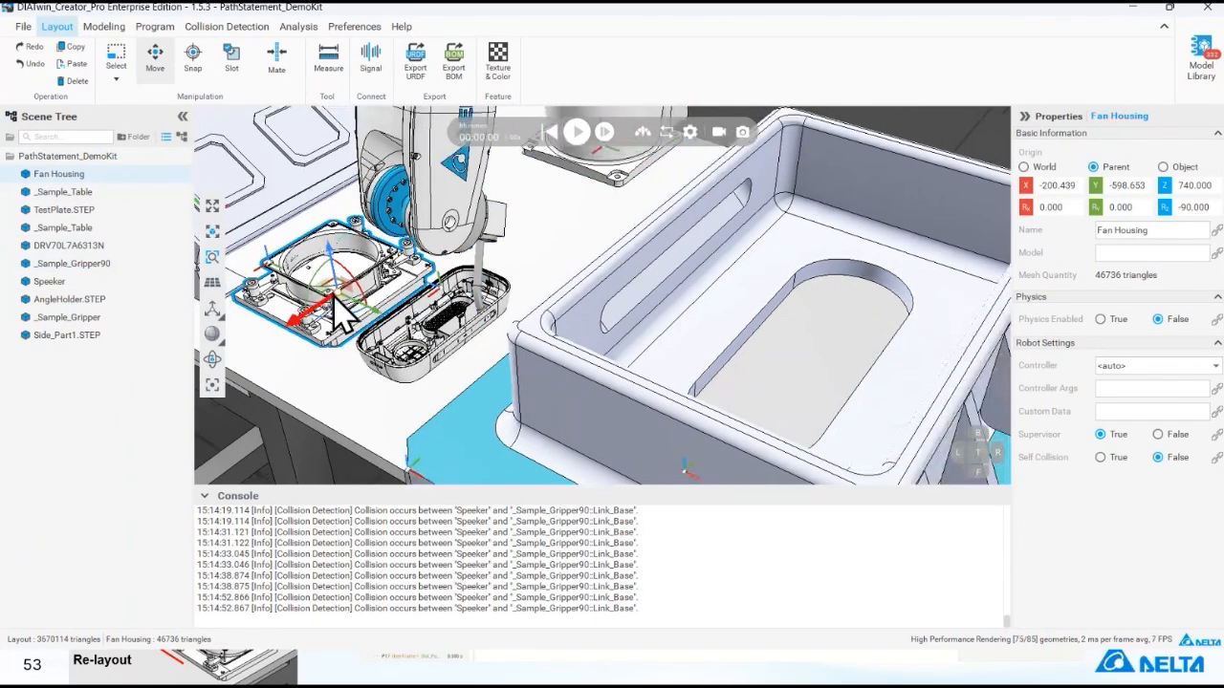
{"action": "left_click_drag", "start_coordinate": [311, 318], "coordinate": [406, 245]}
- Simulate the Fan Case subprogram from its PTP Home statement to inspect the tool's motion at the relocated Fan Housing, and reset the simulation
{"action": "left_click", "coordinate": [155, 27]}
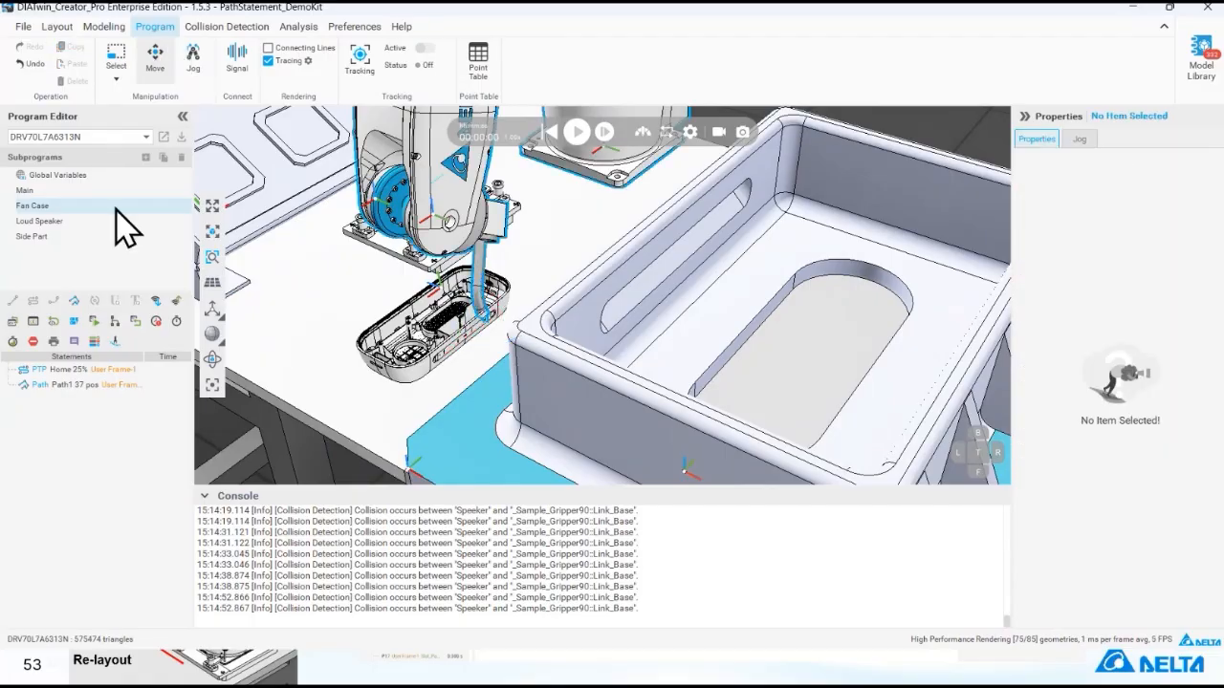
{"action": "right_click", "coordinate": [156, 371]}
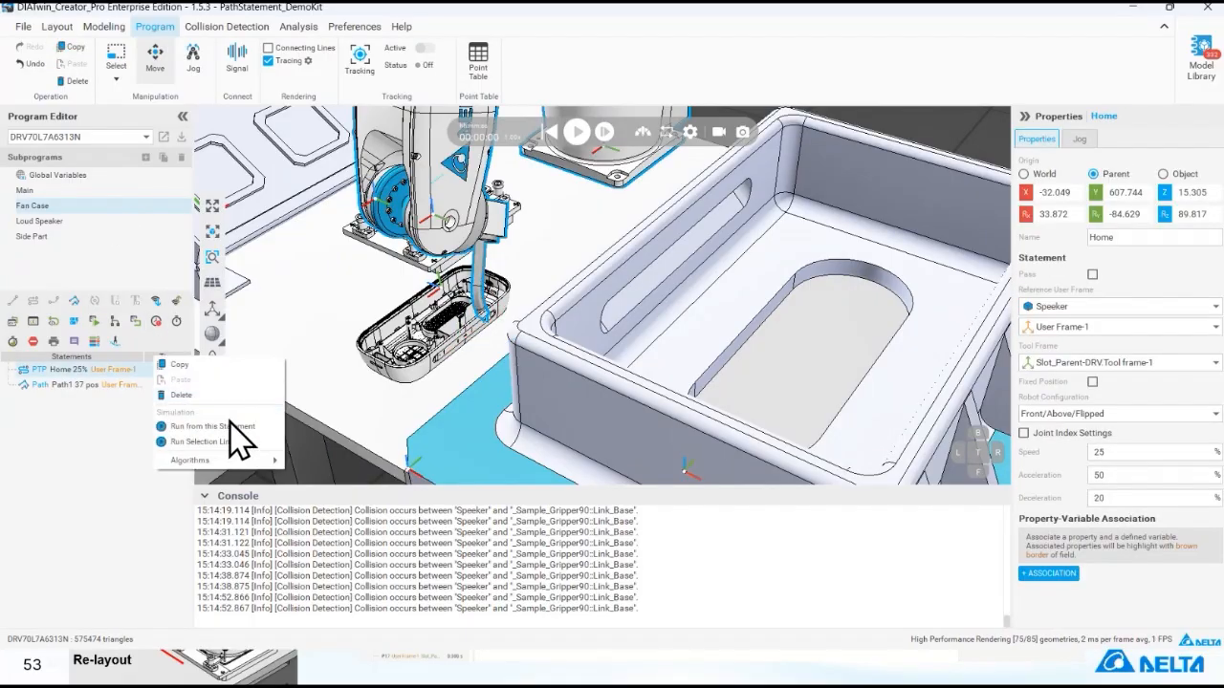
{"action": "left_click", "coordinate": [243, 429]}
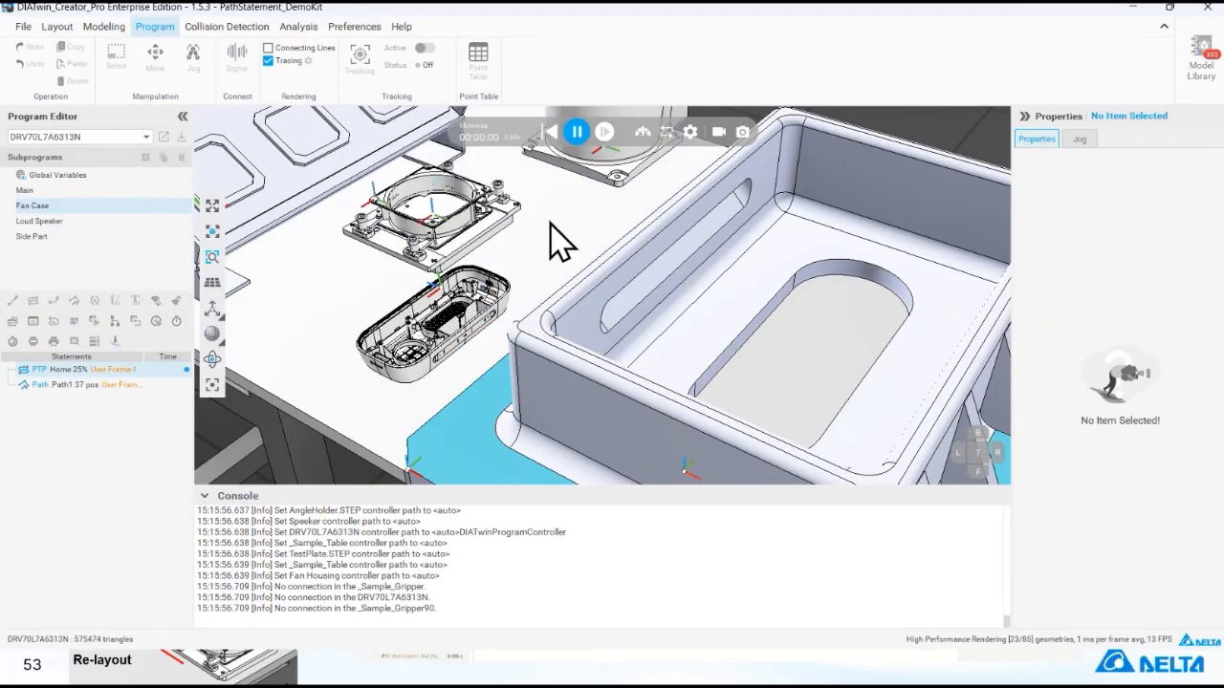
{"action": "scroll", "coordinate": [528, 246], "scroll_direction": "down", "scroll_amount": 5}
{"action": "scroll", "coordinate": [507, 254], "scroll_direction": "up", "scroll_amount": 3}
{"action": "middle_click_drag", "start_coordinate": [499, 233], "coordinate": [628, 377]}
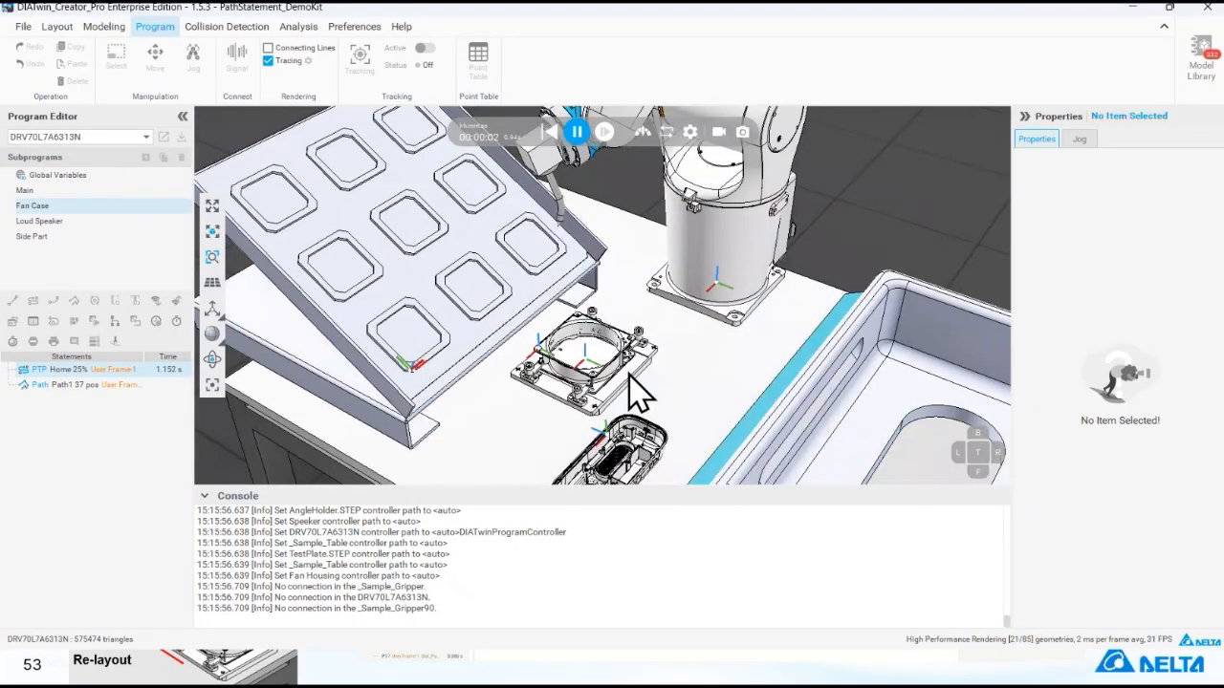
{"action": "scroll", "coordinate": [636, 374], "scroll_direction": "down", "scroll_amount": 1}
{"action": "scroll", "coordinate": [622, 350], "scroll_direction": "up", "scroll_amount": 3}
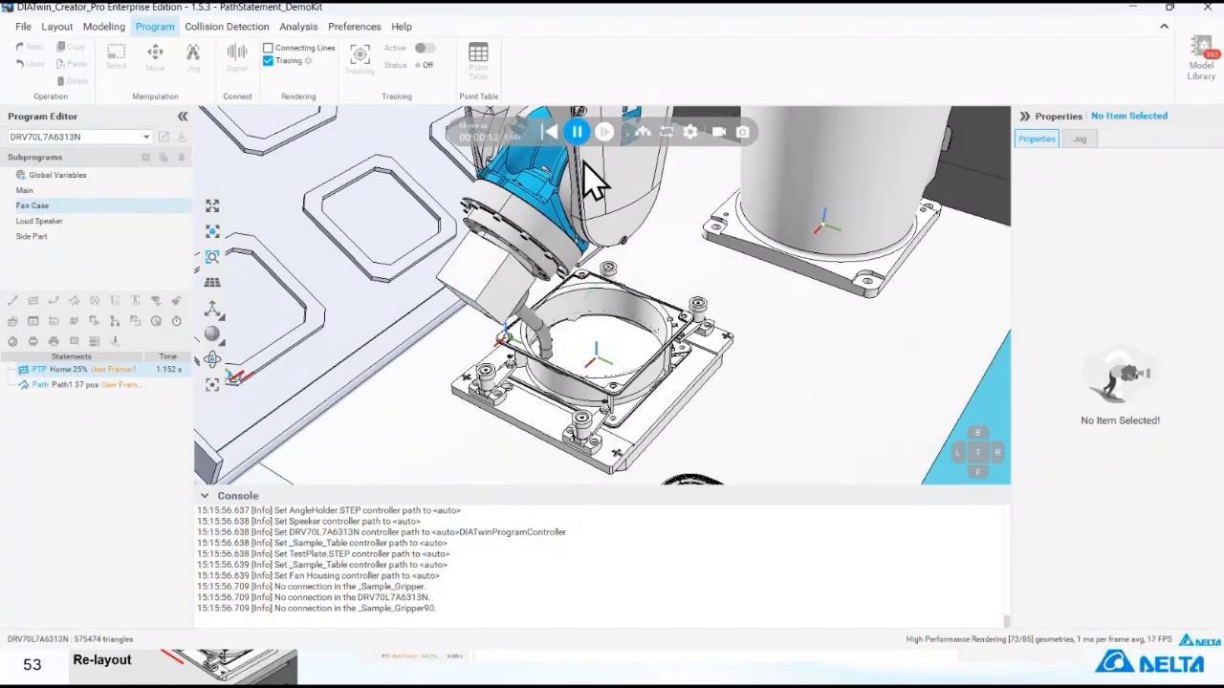
{"action": "left_click", "coordinate": [552, 134]}
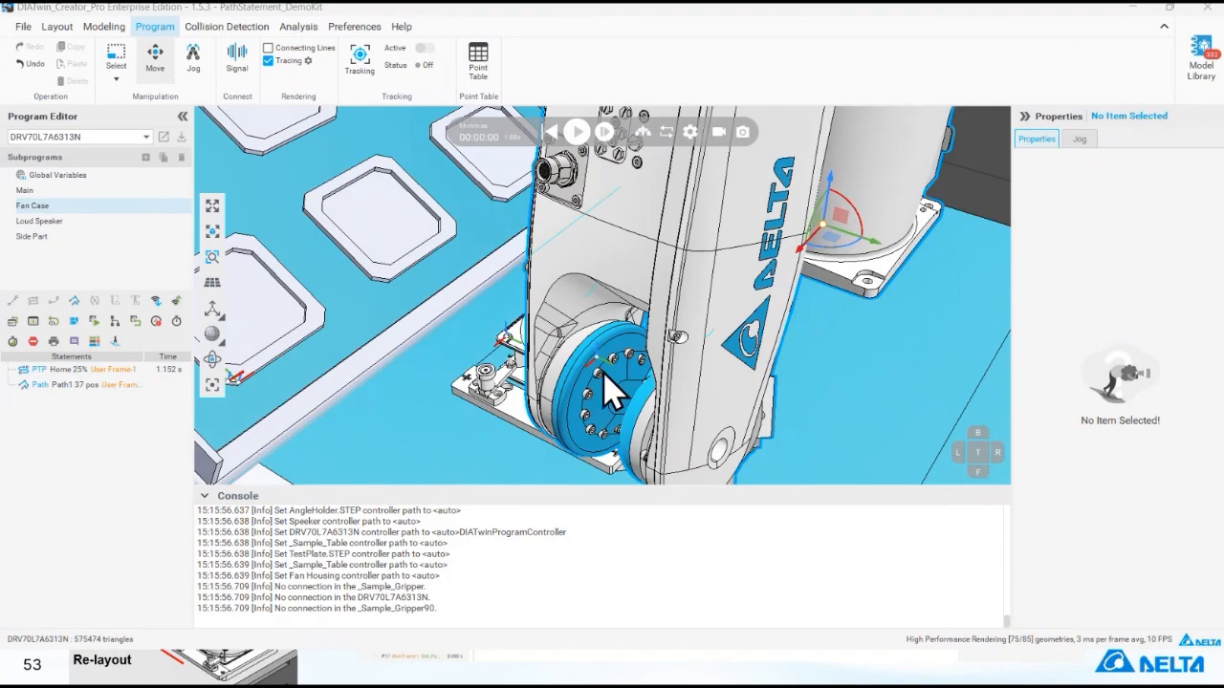
{"action": "scroll", "coordinate": [507, 407], "scroll_direction": "down", "scroll_amount": 6}
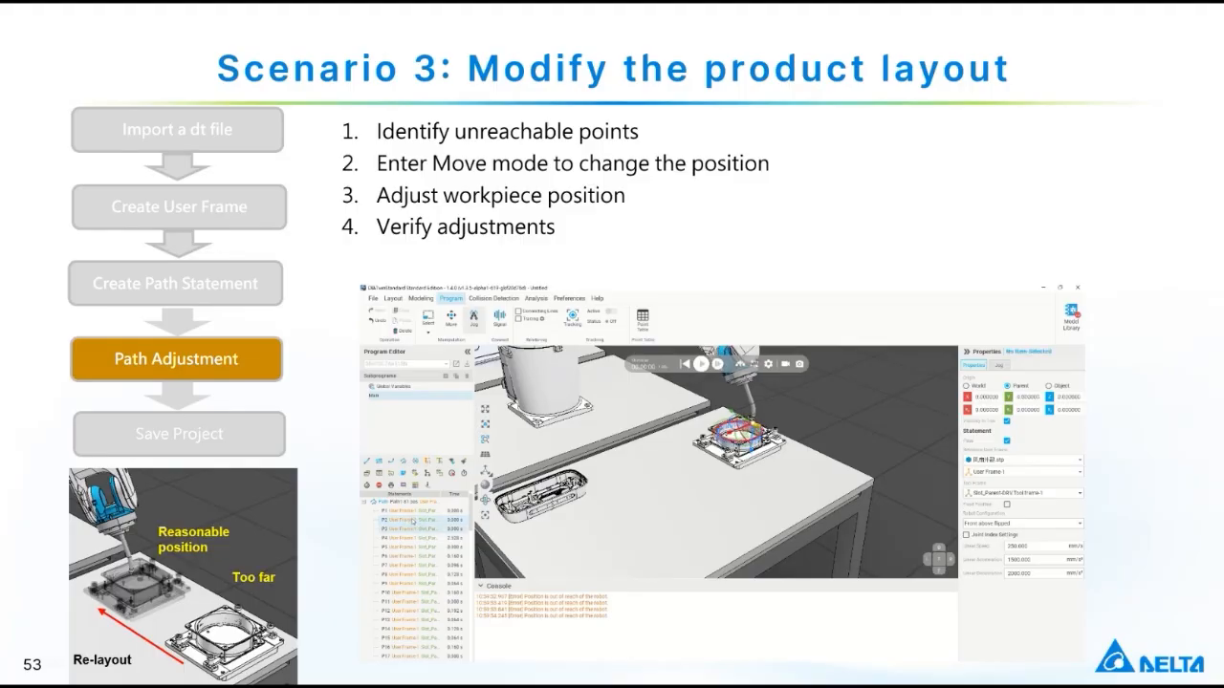
{"action": "left_click", "coordinate": [658, 215]}
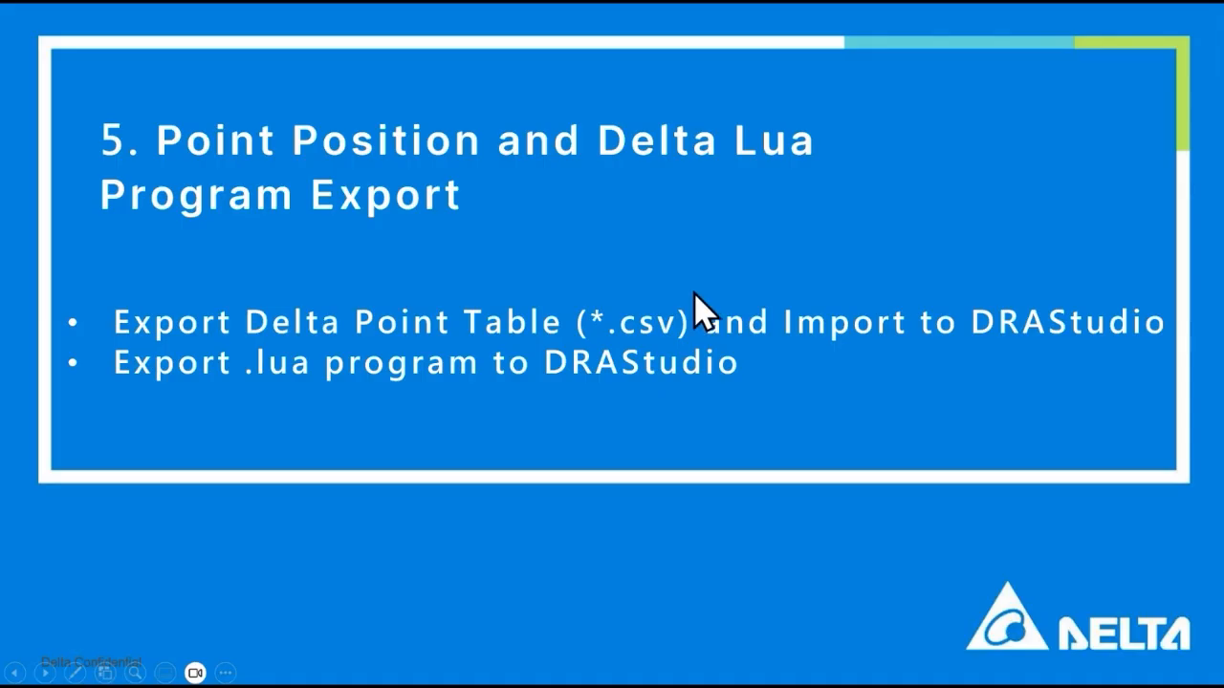
{"action": "left_click", "coordinate": [793, 281]}
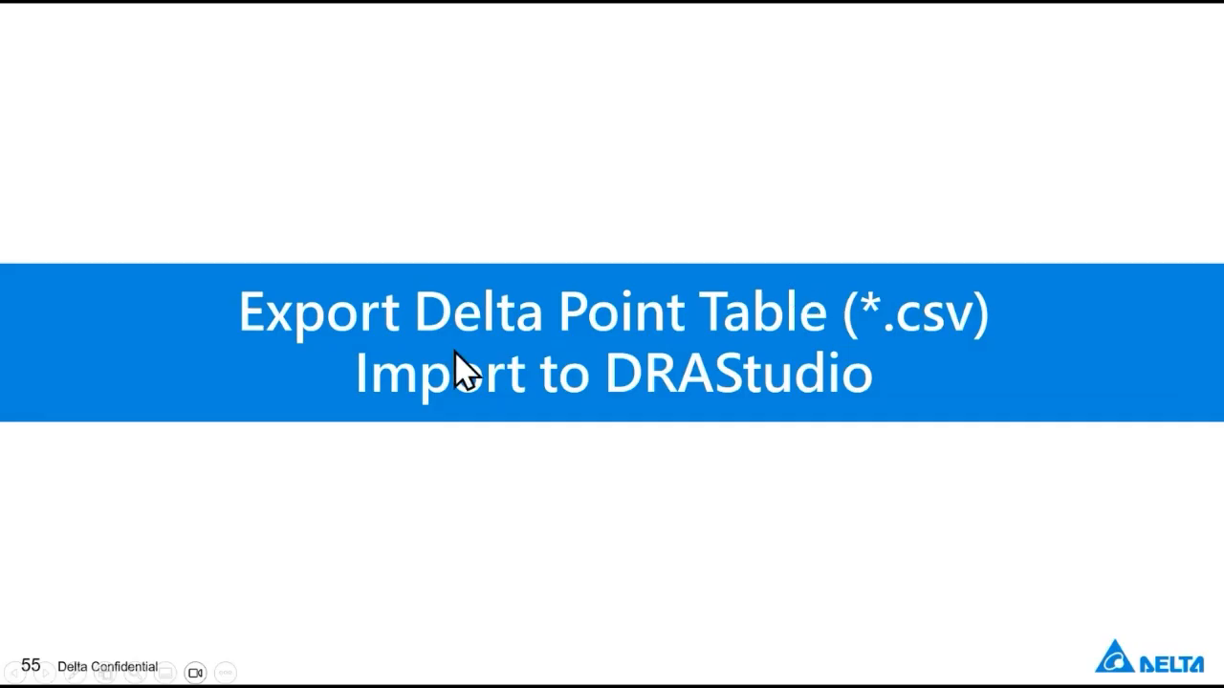
{"action": "left_click", "coordinate": [561, 387]}
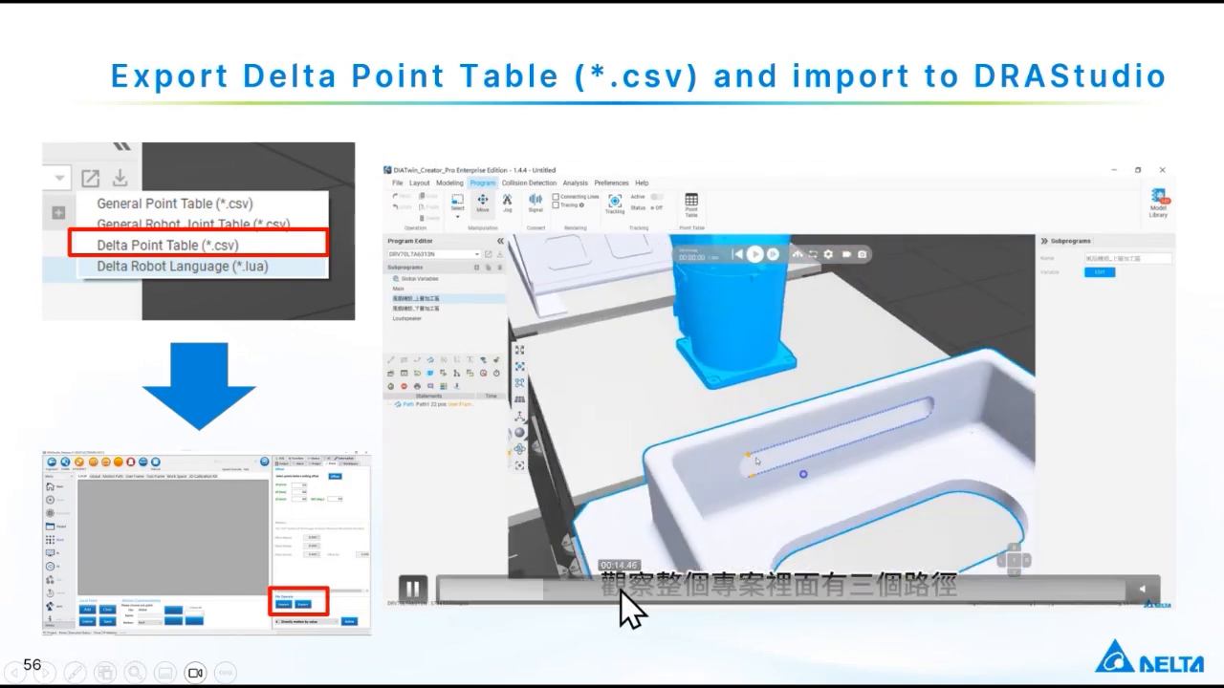
{"action": "left_click", "coordinate": [622, 590]}
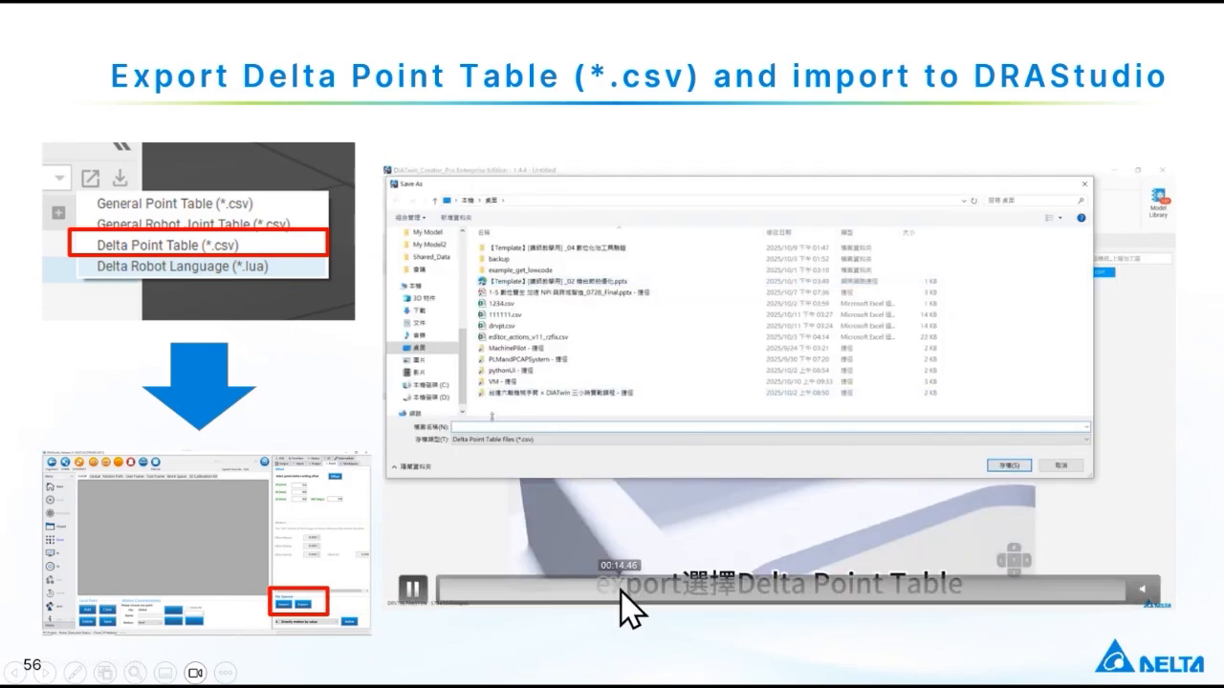
{"action": "left_click", "coordinate": [591, 591]}
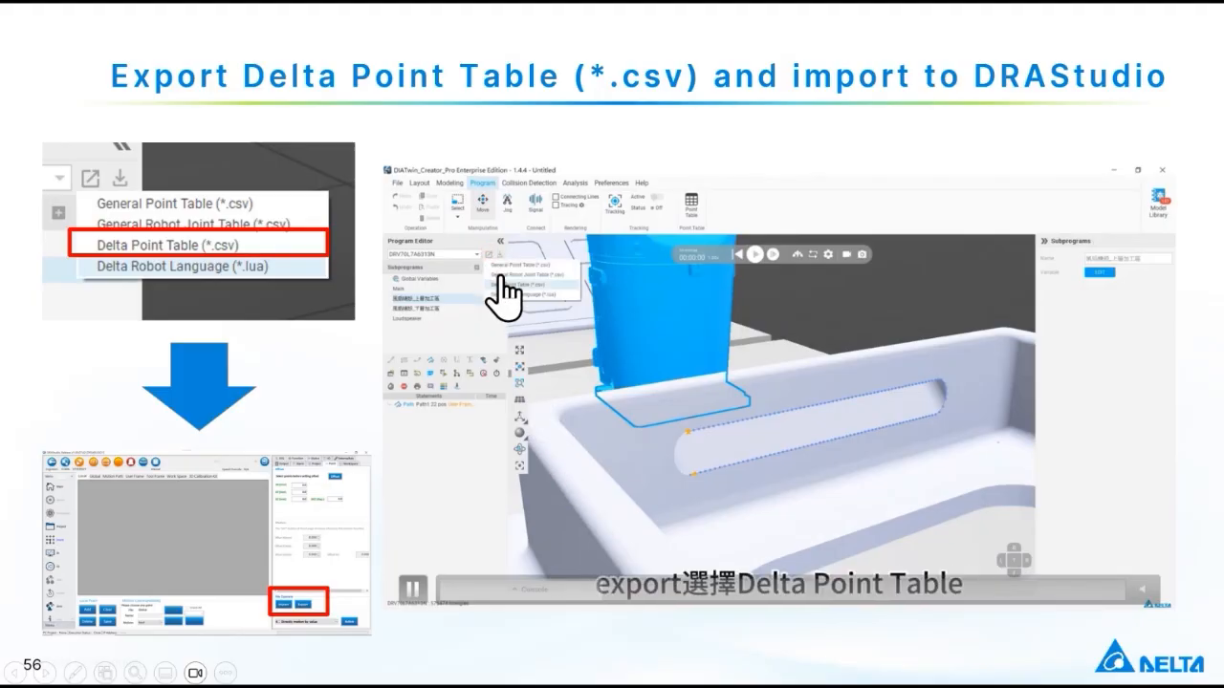